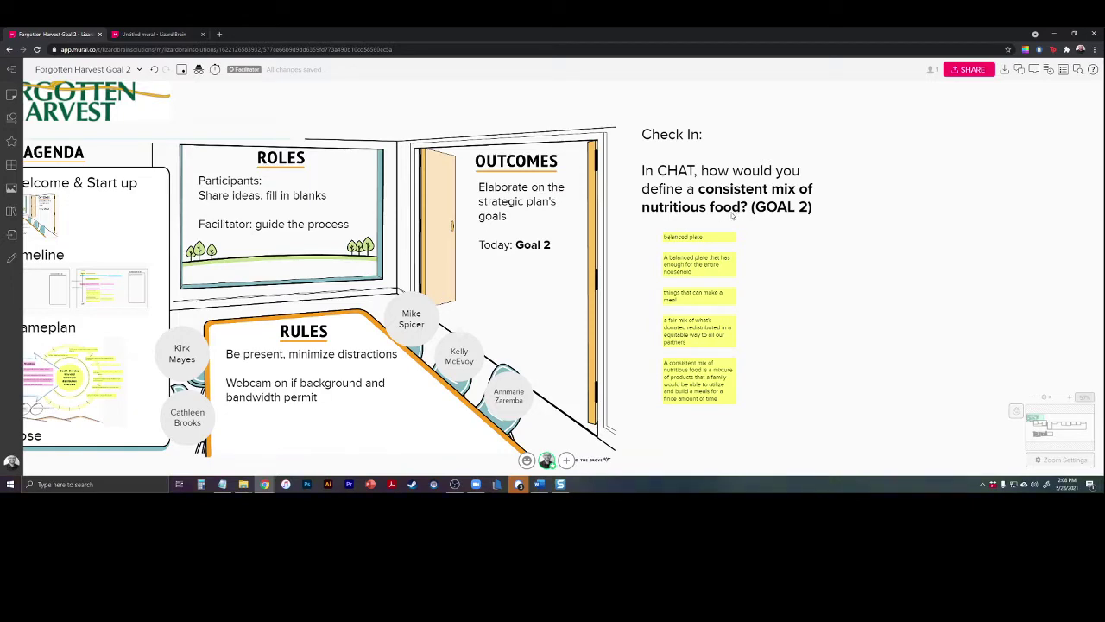
# Step: Jump via the minimap to the Goals text and Check In notes, then scroll to the Strategic Plan 3.0 priorities
pyautogui.click(1055, 426)
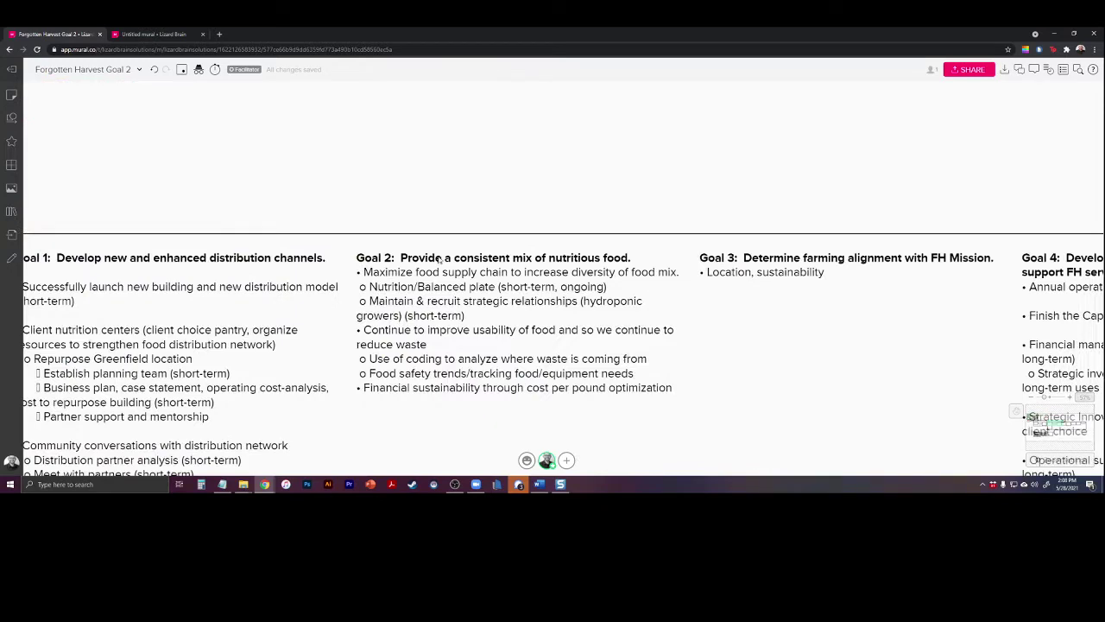
pyautogui.scroll(3, 441, 273)
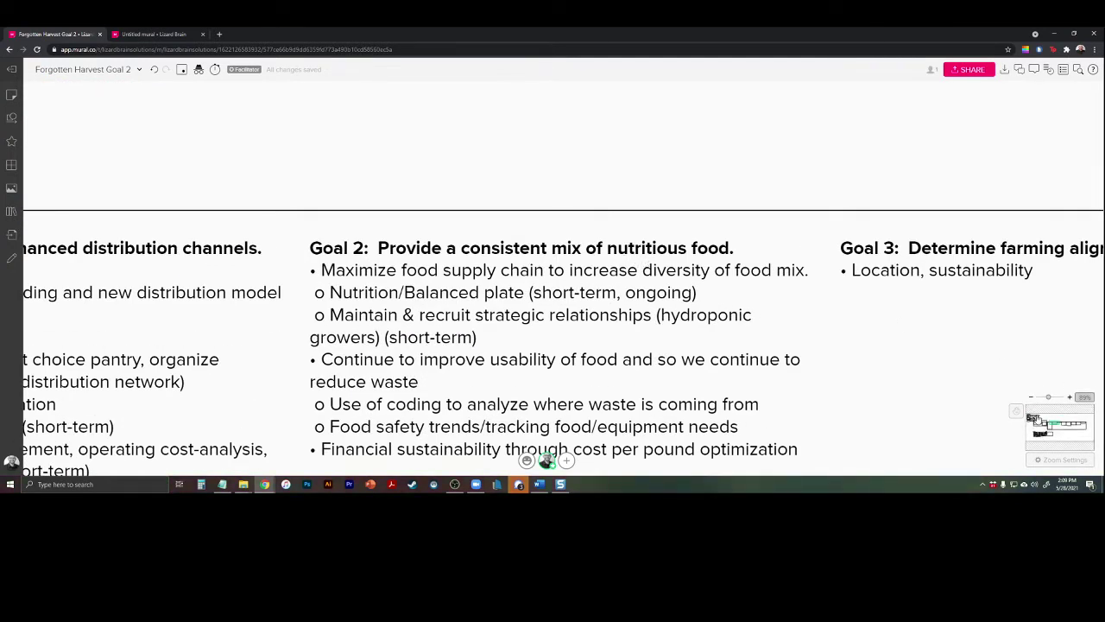
pyautogui.click(1033, 418)
pyautogui.scroll(-3, 698, 265)
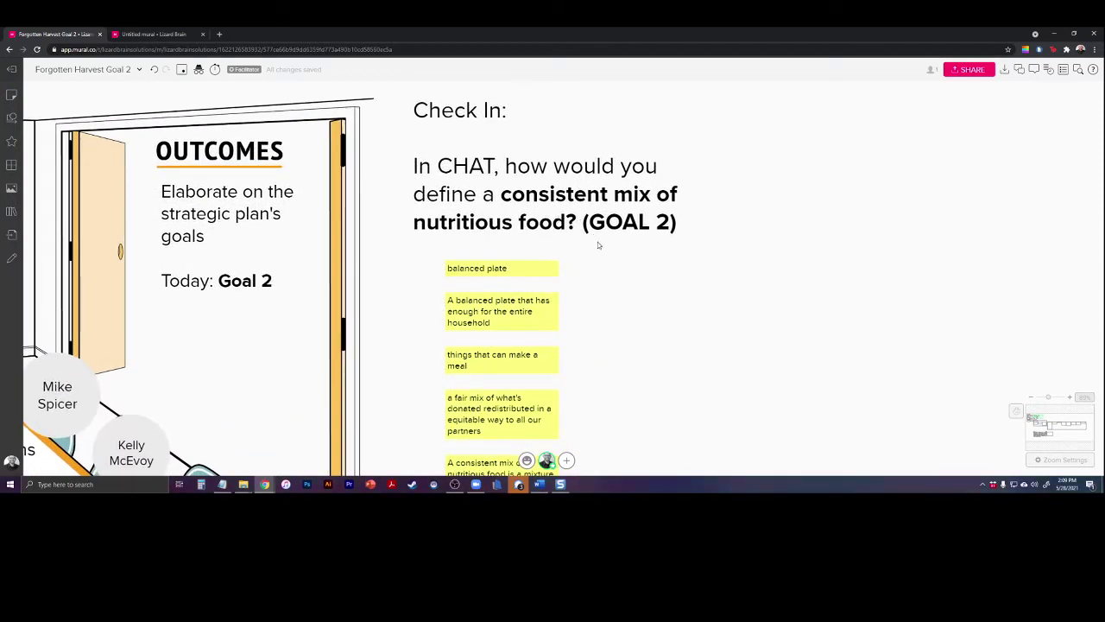
pyautogui.scroll(-2, 594, 242)
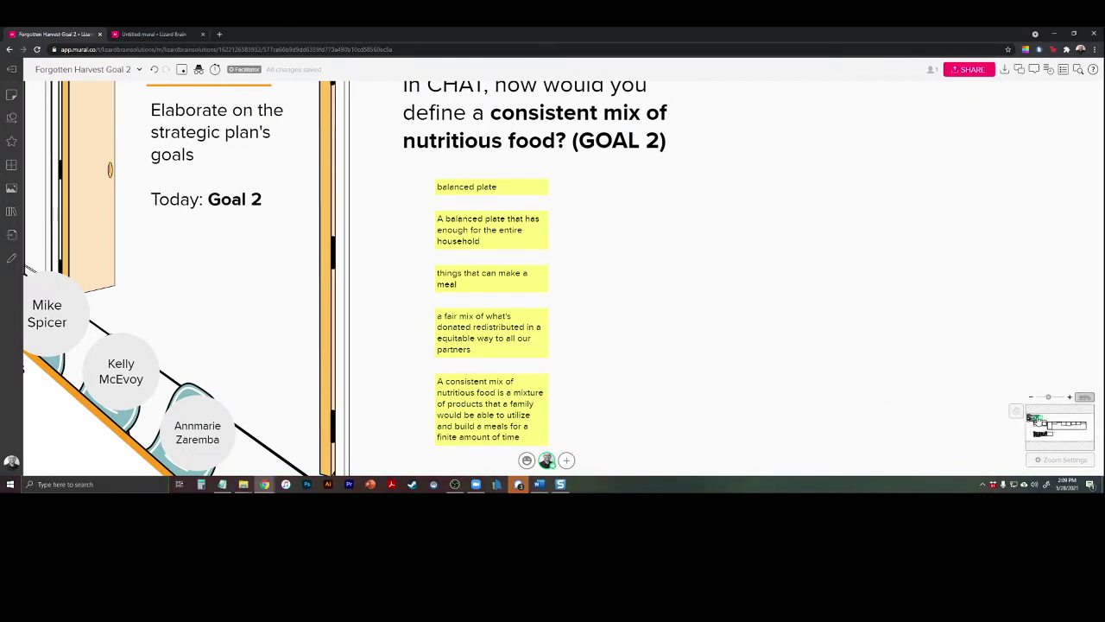
pyautogui.scroll(-5, 683, 383)
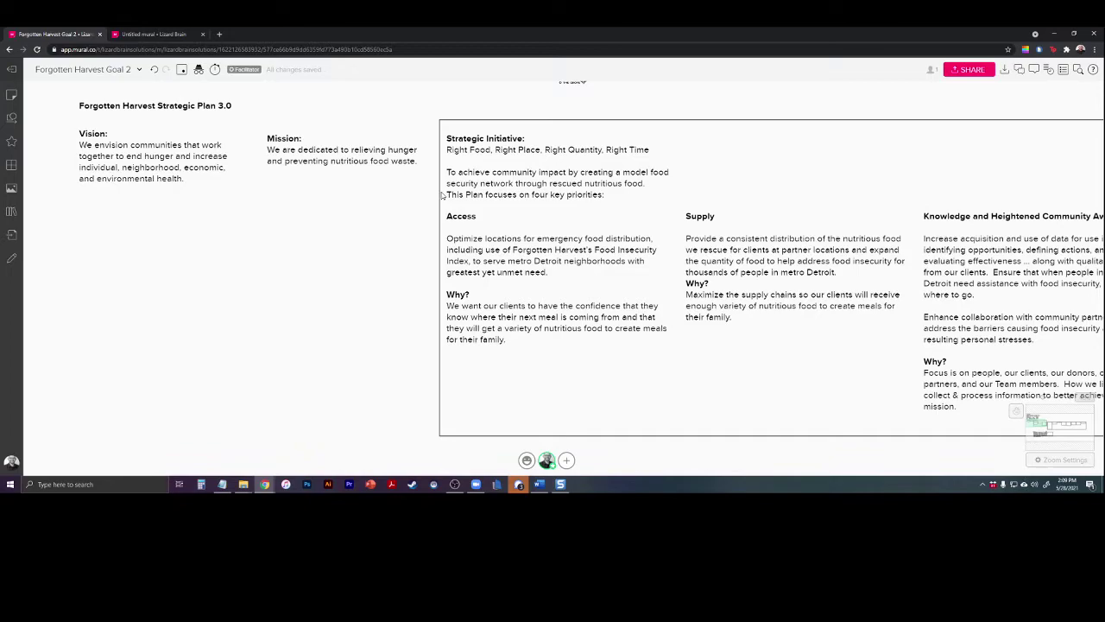
# Step: Pan to the Goal 2 text, unlock it, select its text, then lock it again
pyautogui.hscroll(5, 442, 195)
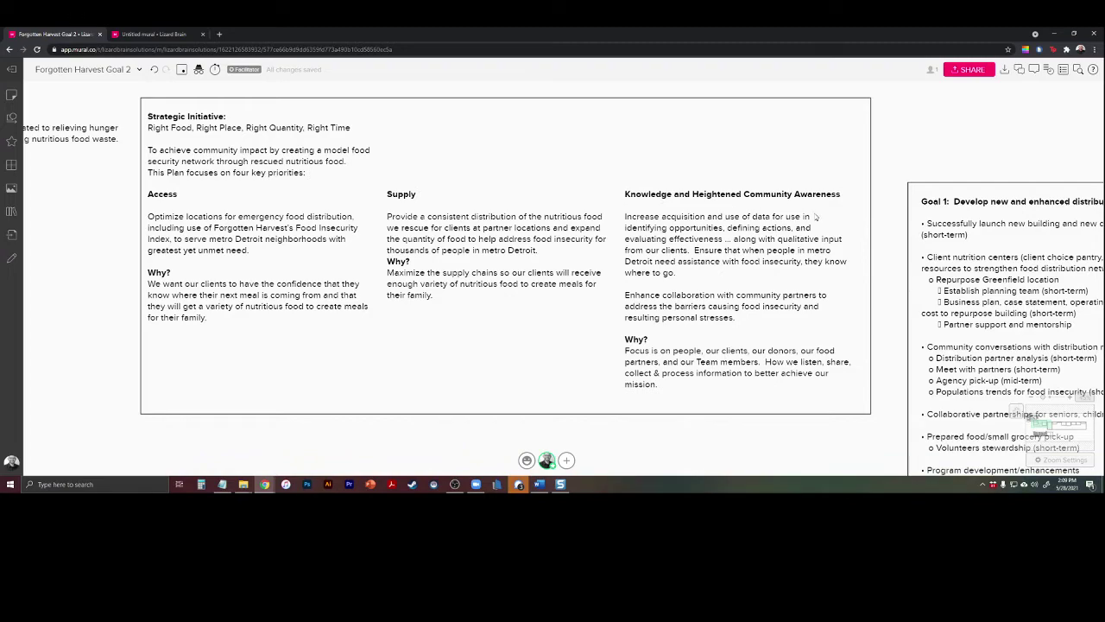
pyautogui.moveTo(903, 274); pyautogui.dragTo(350, 210)
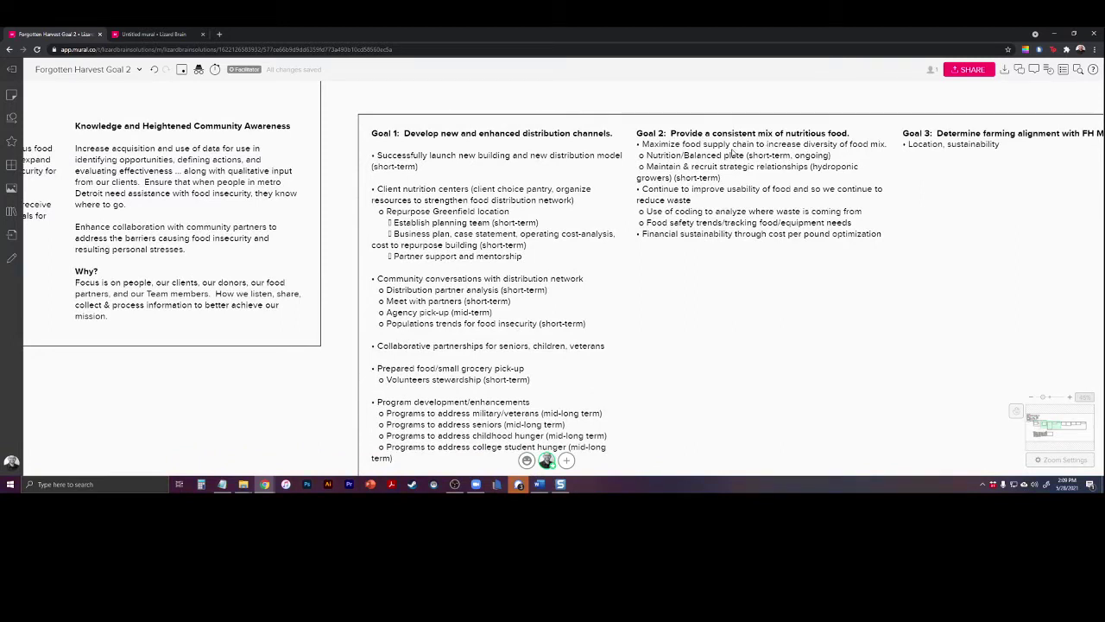
pyautogui.rightClick(693, 152)
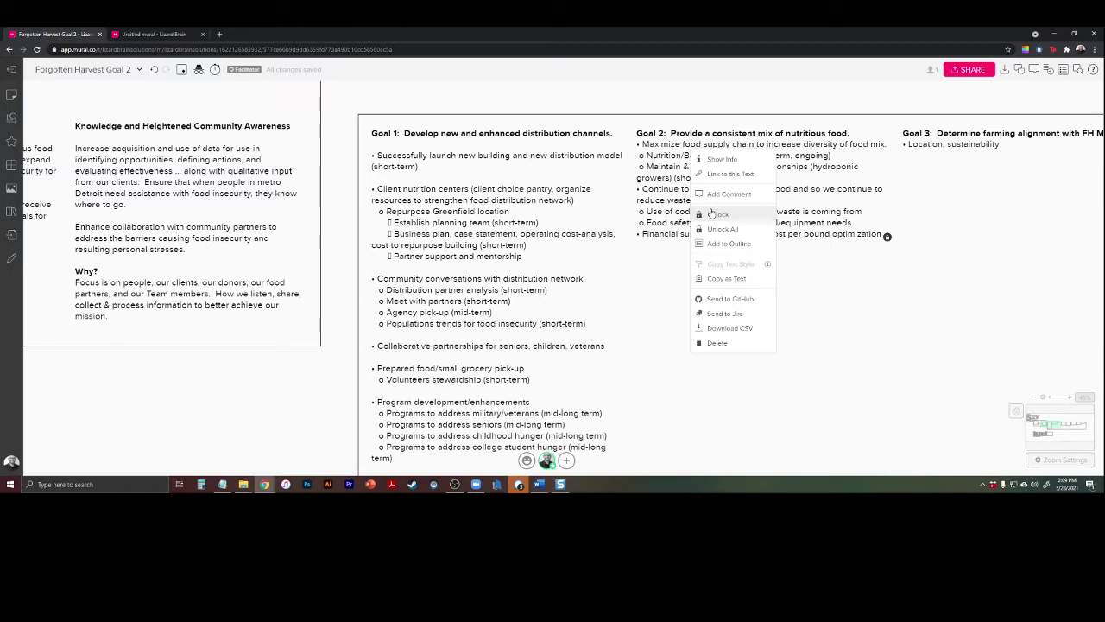
pyautogui.click(711, 213)
pyautogui.doubleClick(709, 210)
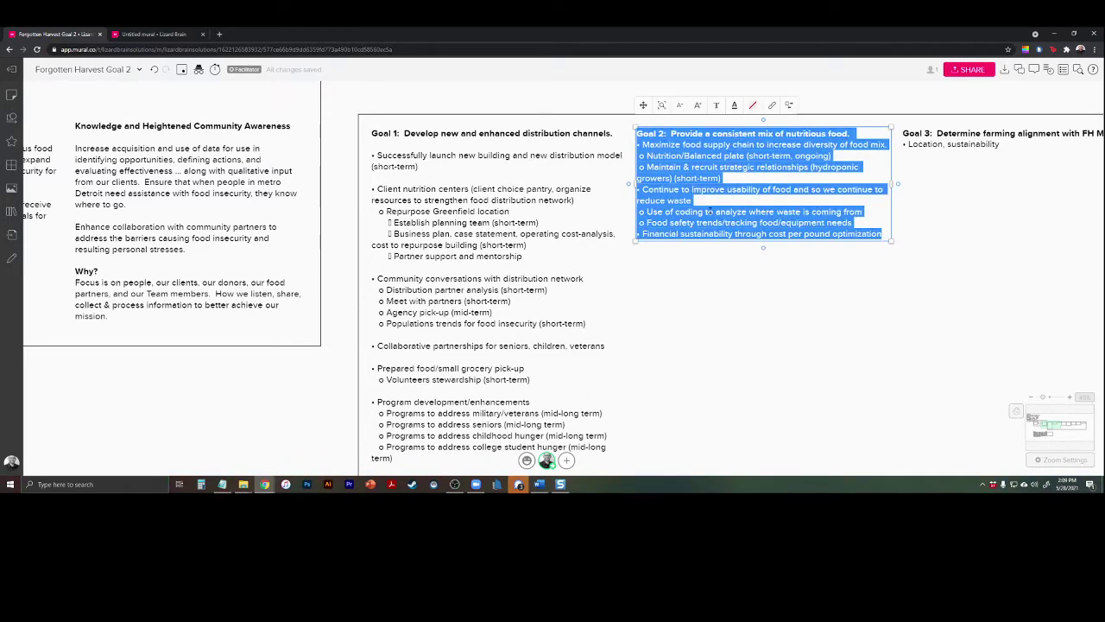
pyautogui.click(683, 254)
pyautogui.rightClick(691, 216)
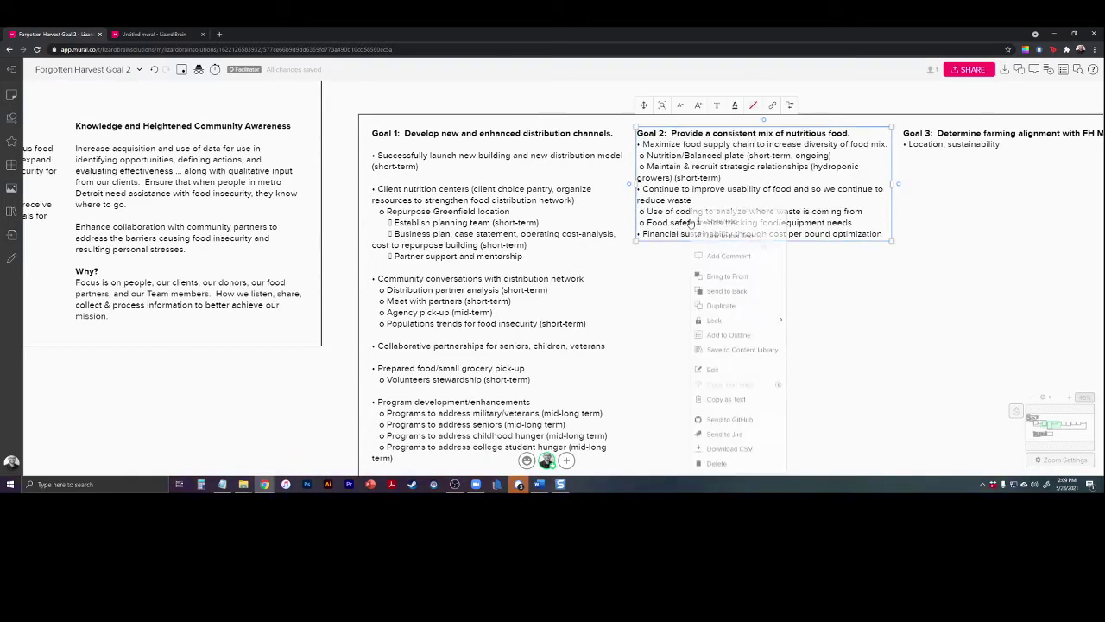
pyautogui.click(807, 325)
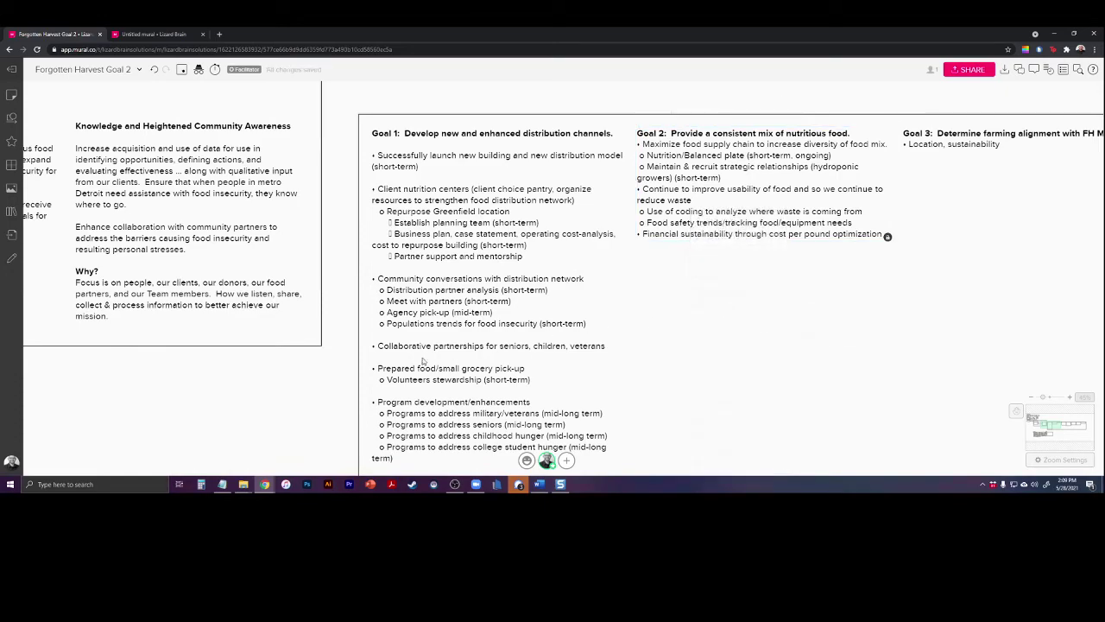
# Step: Scroll down and left to the Goal 2 sticky-note board
pyautogui.scroll(-2, 432, 346)
pyautogui.hscroll(-3, 432, 346)
pyautogui.scroll(-5, 461, 256)
pyautogui.scroll(6, 607, 146)
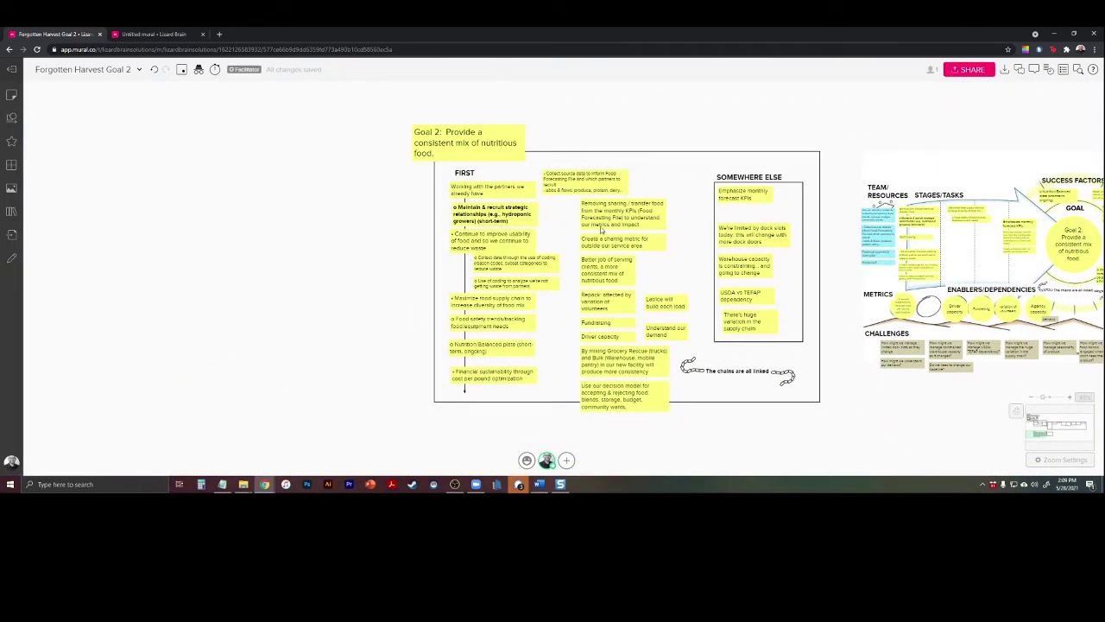
# Step: Unlock all elements on the mural and confirm
pyautogui.rightClick(390, 143)
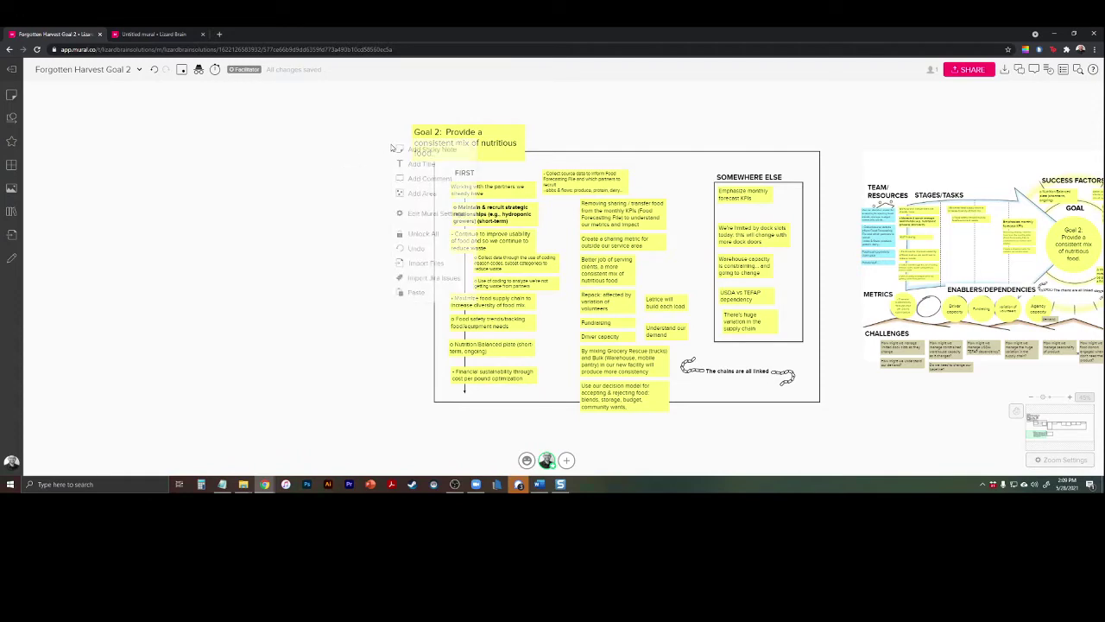
pyautogui.click(422, 235)
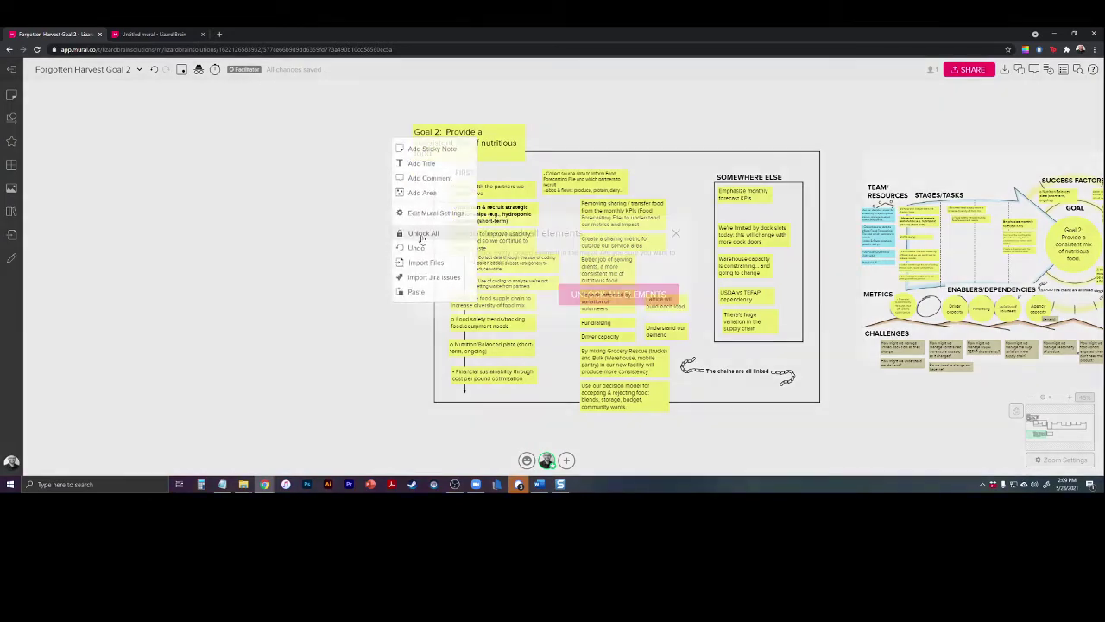
pyautogui.click(606, 295)
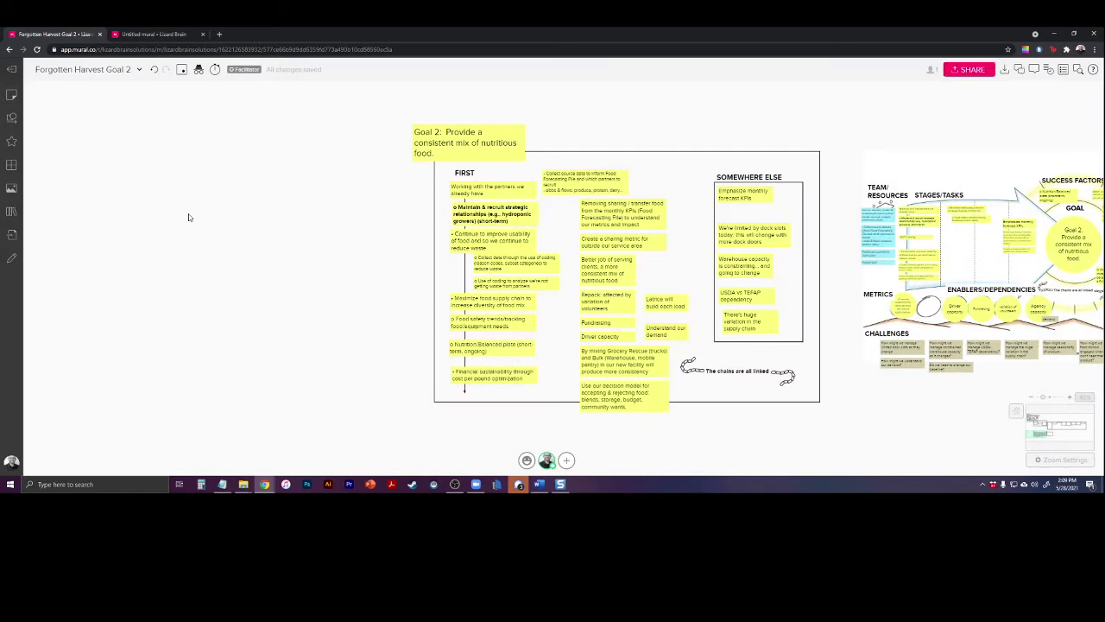
# Step: Paste the Goal 2 lines as stickies, then delete them and nudge the Goal 2 title sticky left
pyautogui.hotkey('ctrl', 'v')
pyautogui.moveTo(219, 190); pyautogui.dragTo(369, 203)
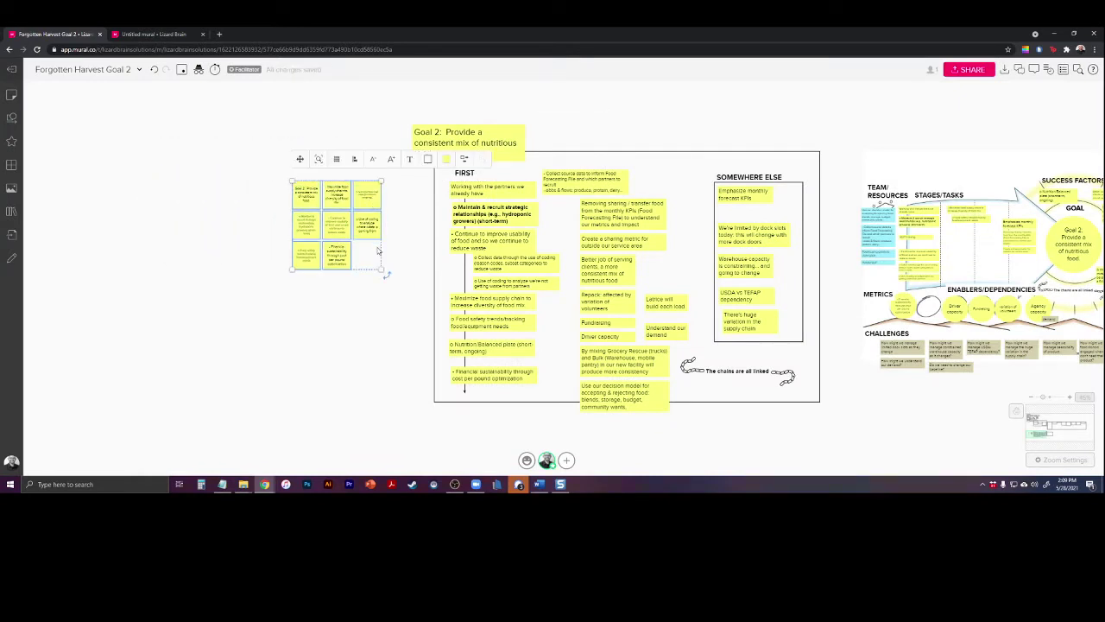
pyautogui.press('Delete')
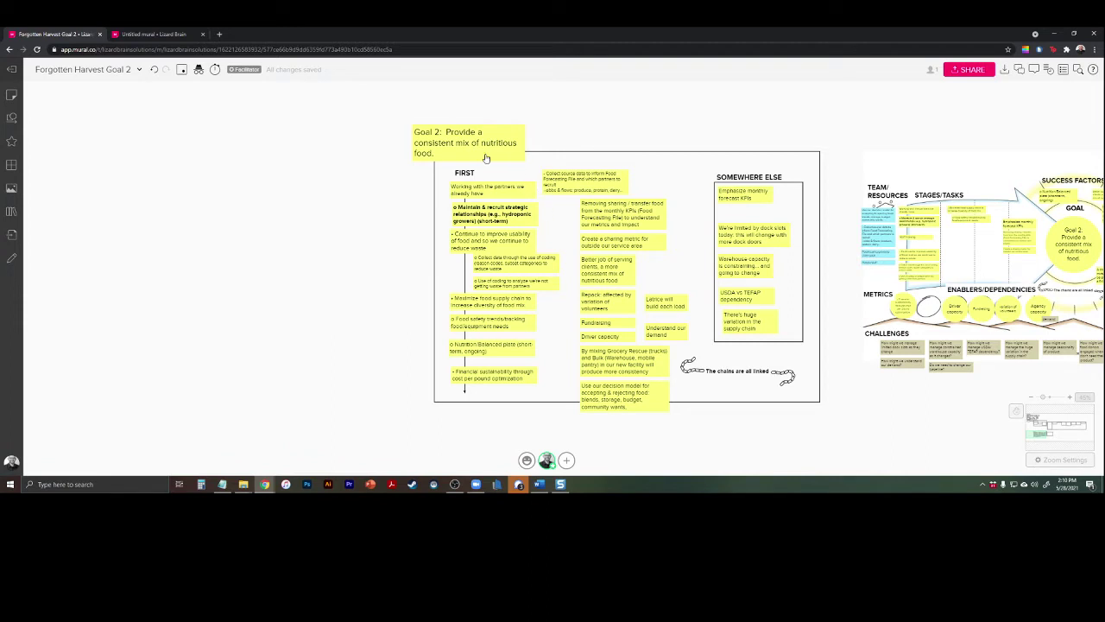
pyautogui.moveTo(476, 143)
pyautogui.mouseDown()
pyautogui.moveTo(467, 148)
pyautogui.moveTo(474, 143)
pyautogui.mouseUp()
# Step: Move the FIRST-column stickies aside, drop the LAST label to the frame bottom, then return the stickies
pyautogui.click(395, 207)
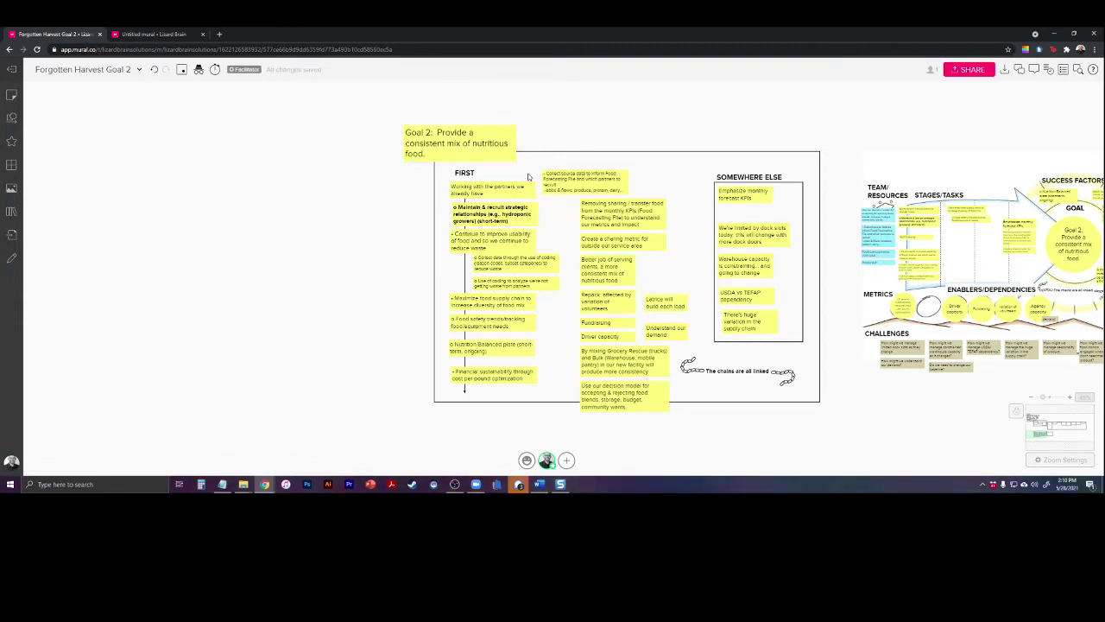
pyautogui.moveTo(527, 176); pyautogui.dragTo(519, 392)
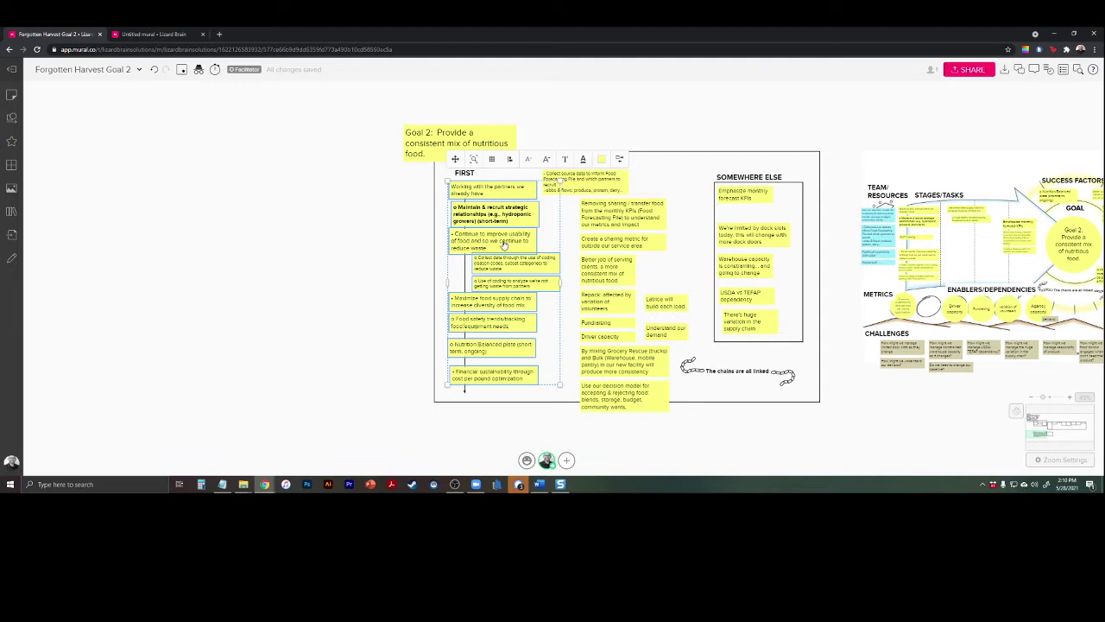
pyautogui.moveTo(505, 246); pyautogui.dragTo(345, 265)
pyautogui.click(471, 351)
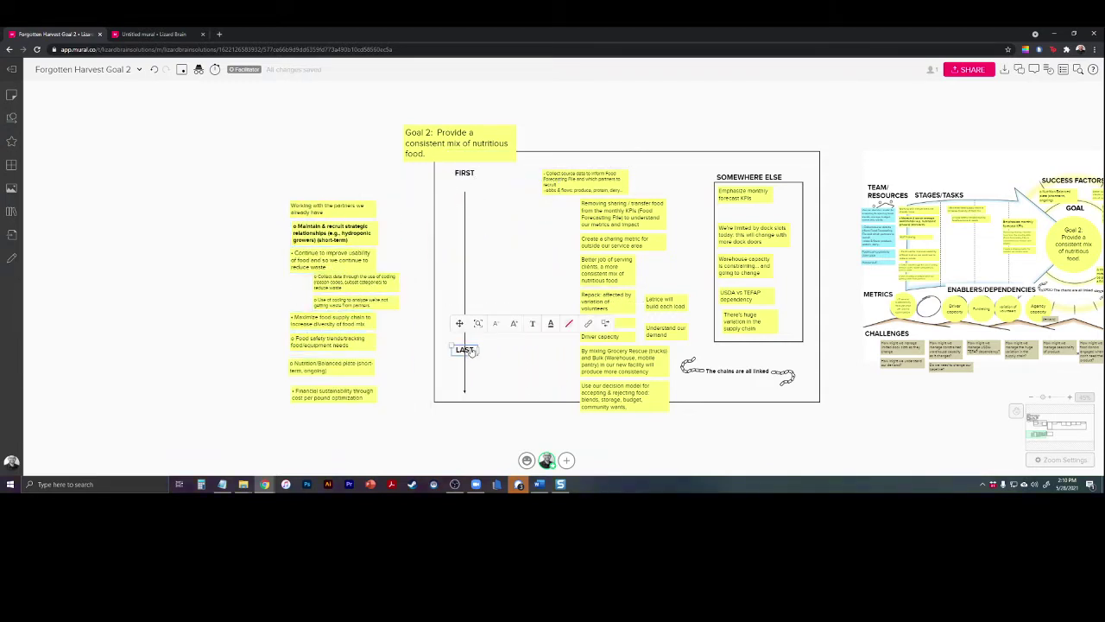
pyautogui.moveTo(473, 353); pyautogui.dragTo(472, 399)
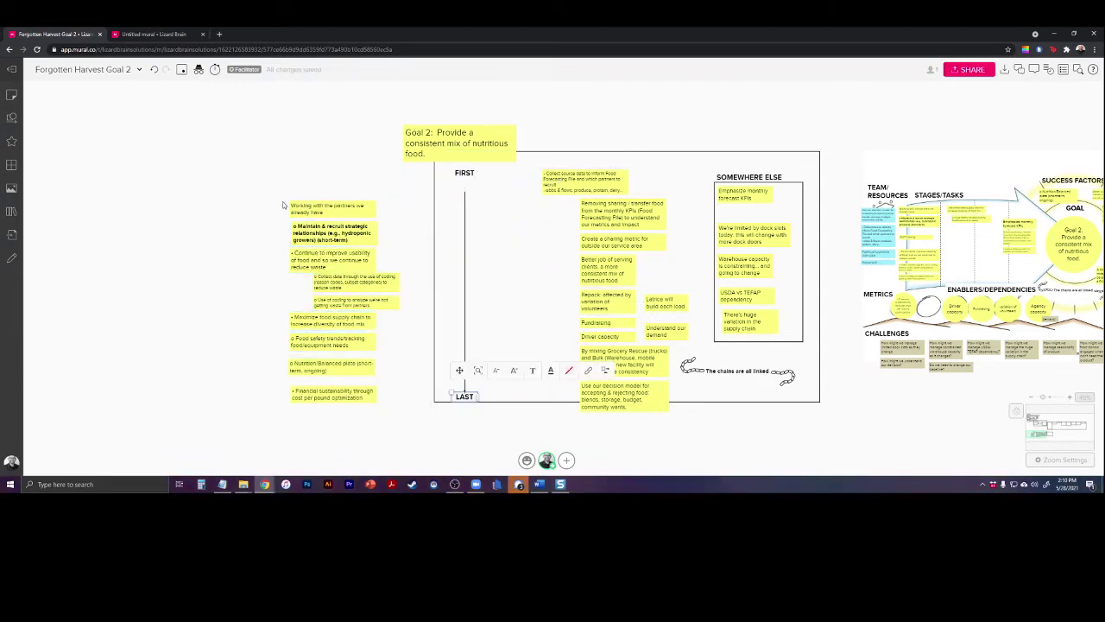
pyautogui.moveTo(267, 182); pyautogui.dragTo(513, 383)
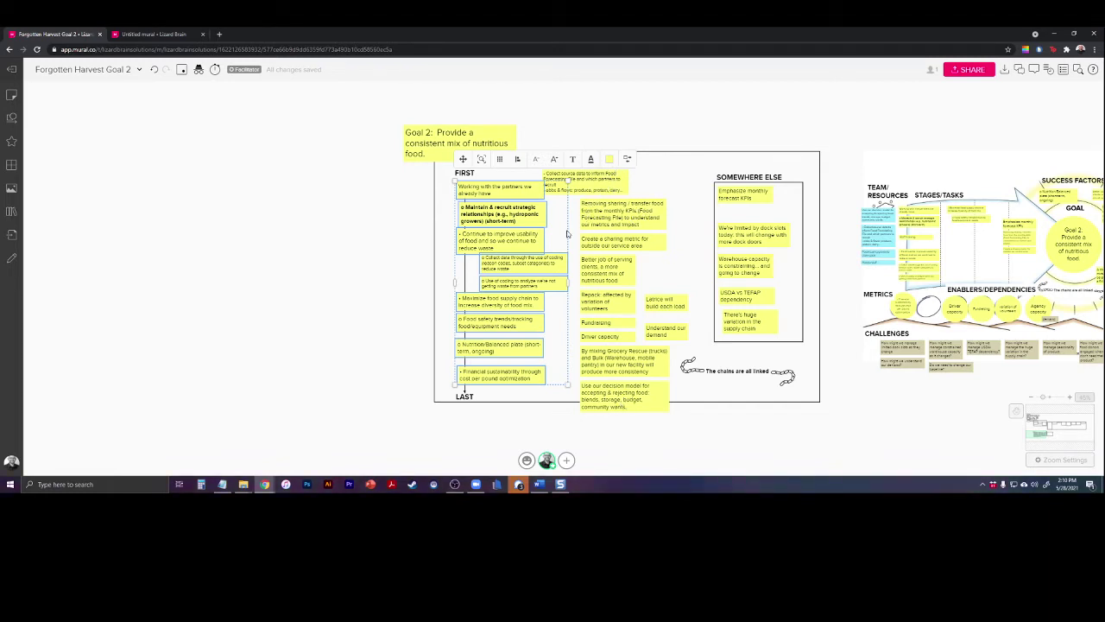
pyautogui.click(353, 318)
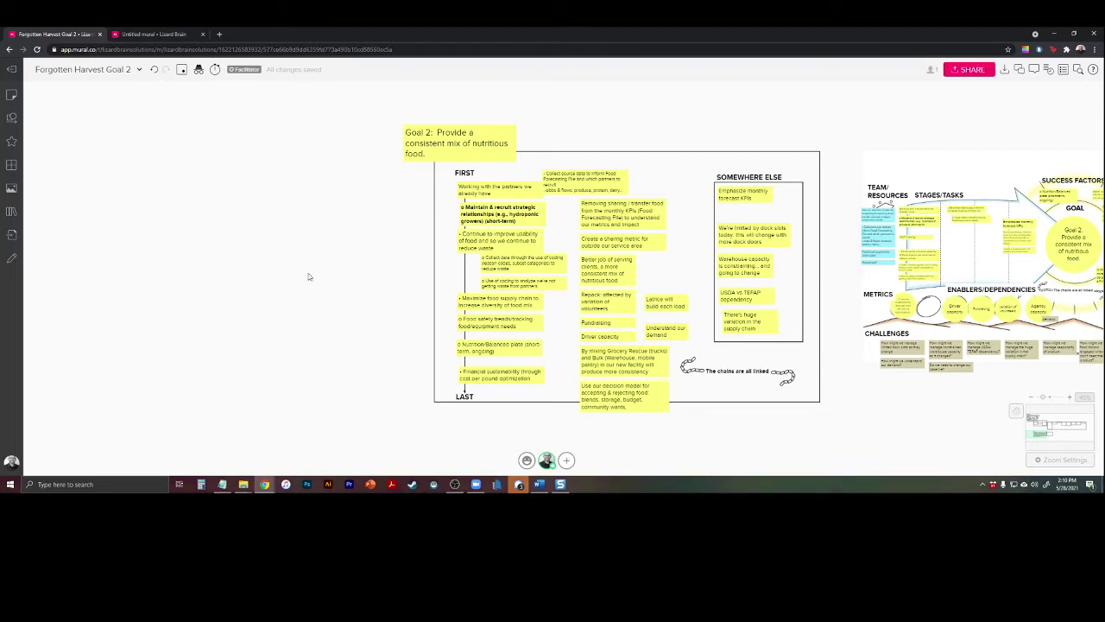
# Step: Paste, spread and delete a stray sticky-note grid, then pan to the GAMEPLAN example
pyautogui.hotkey('ctrl', 'v')
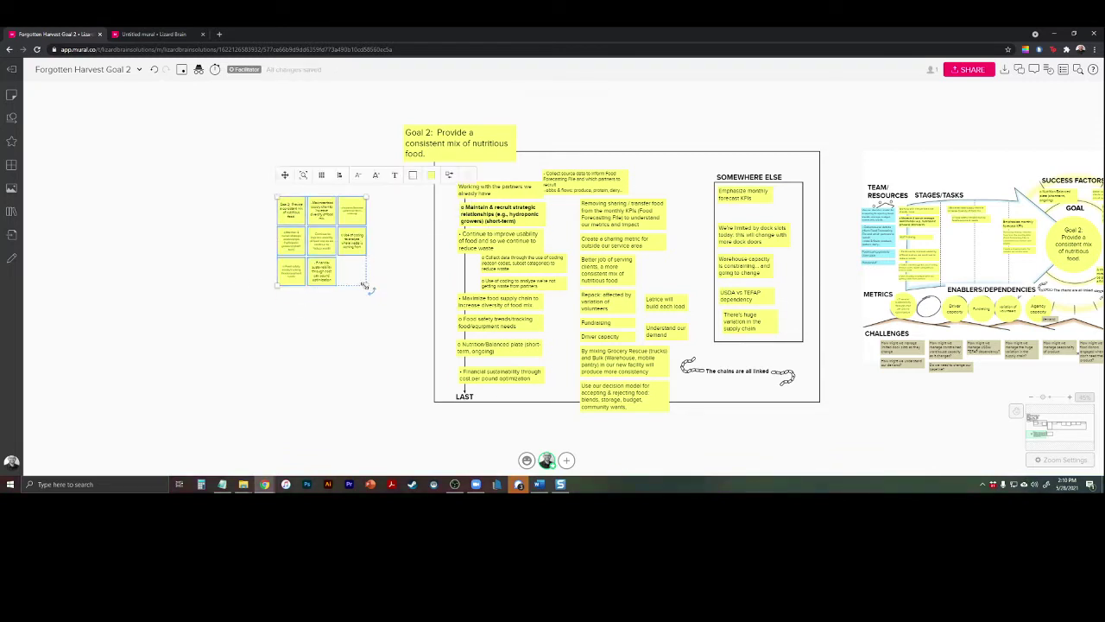
pyautogui.moveTo(364, 285); pyautogui.dragTo(277, 197)
pyautogui.press('Delete')
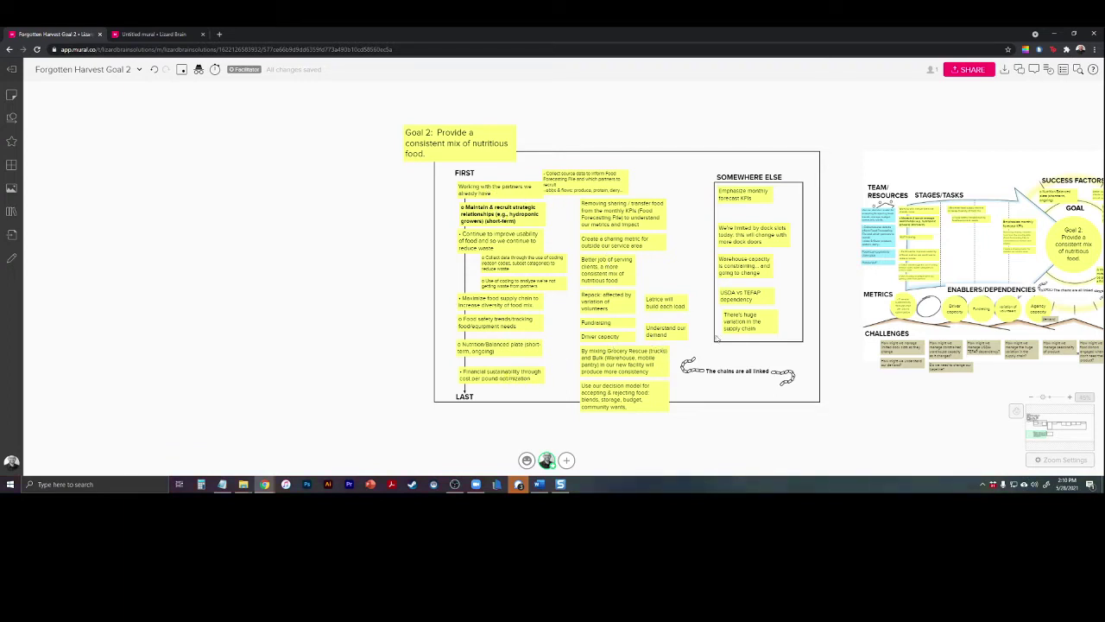
pyautogui.moveTo(868, 415); pyautogui.dragTo(624, 406)
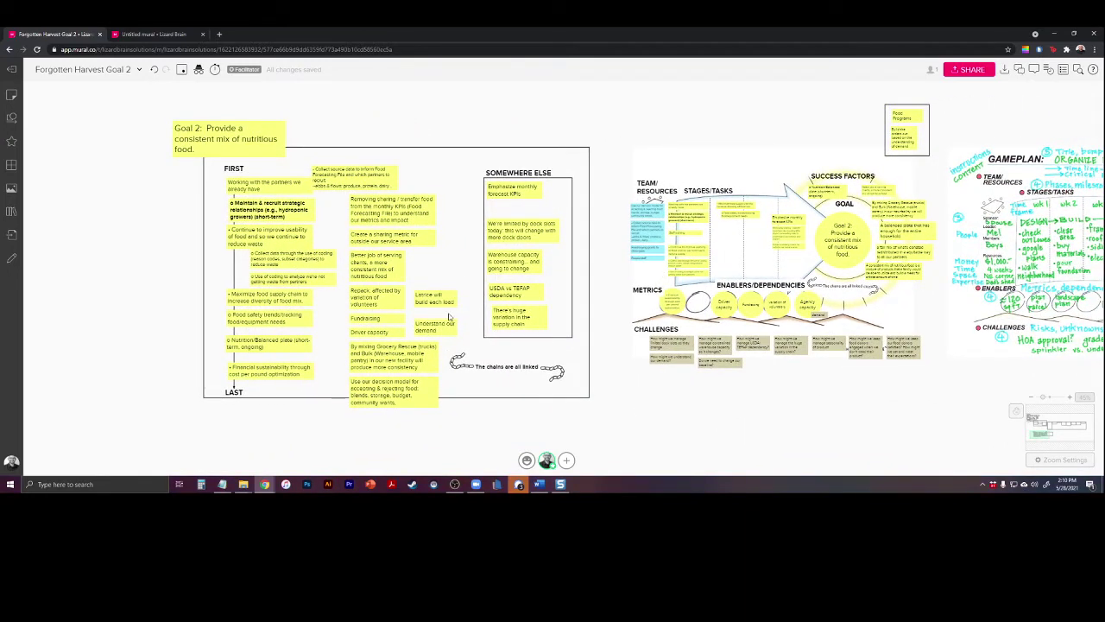
# Step: Select the Fundraising and Driver capacity notes, then box-select the FIRST column notes and clear the selection
pyautogui.click(372, 326)
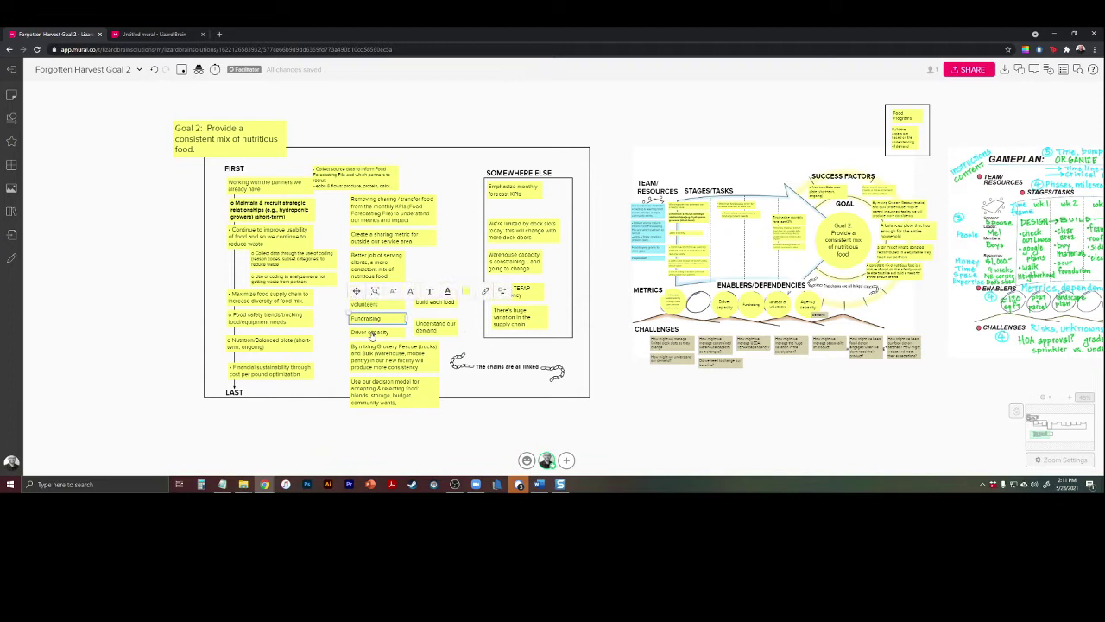
pyautogui.keyDown('shift'); pyautogui.click(372, 334); pyautogui.keyUp('shift')
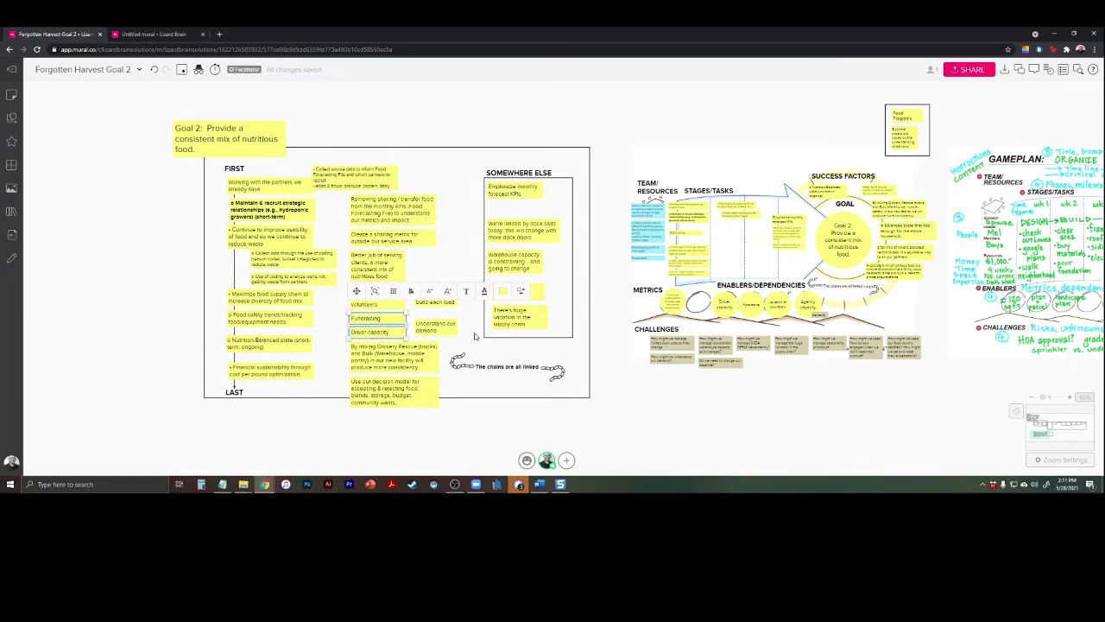
pyautogui.click(617, 401)
pyautogui.click(373, 302)
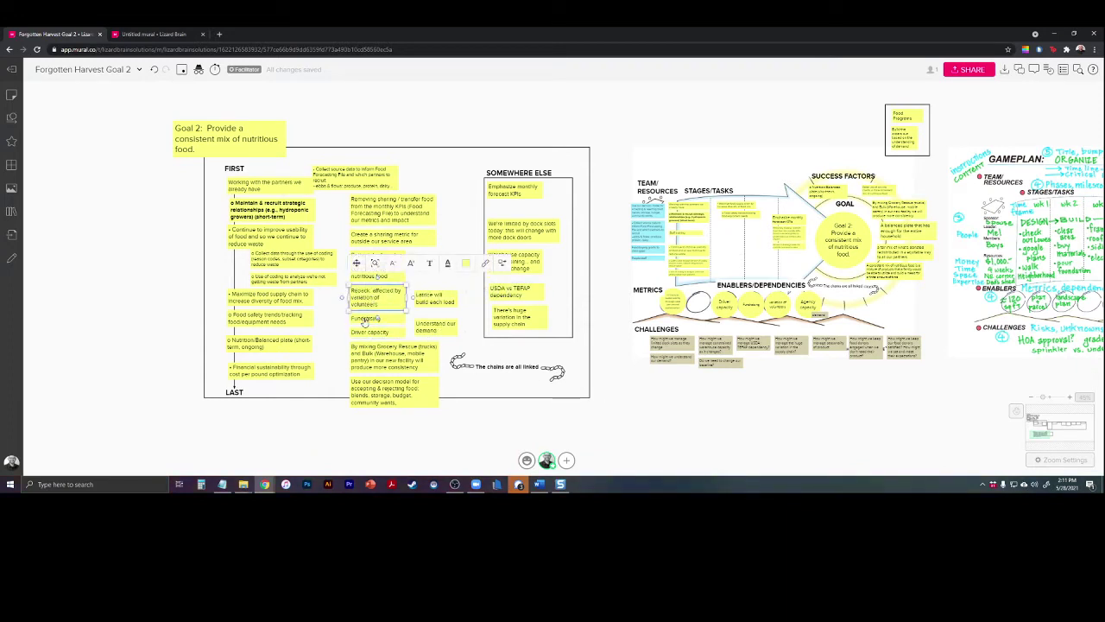
pyautogui.click(362, 322)
pyautogui.click(349, 311)
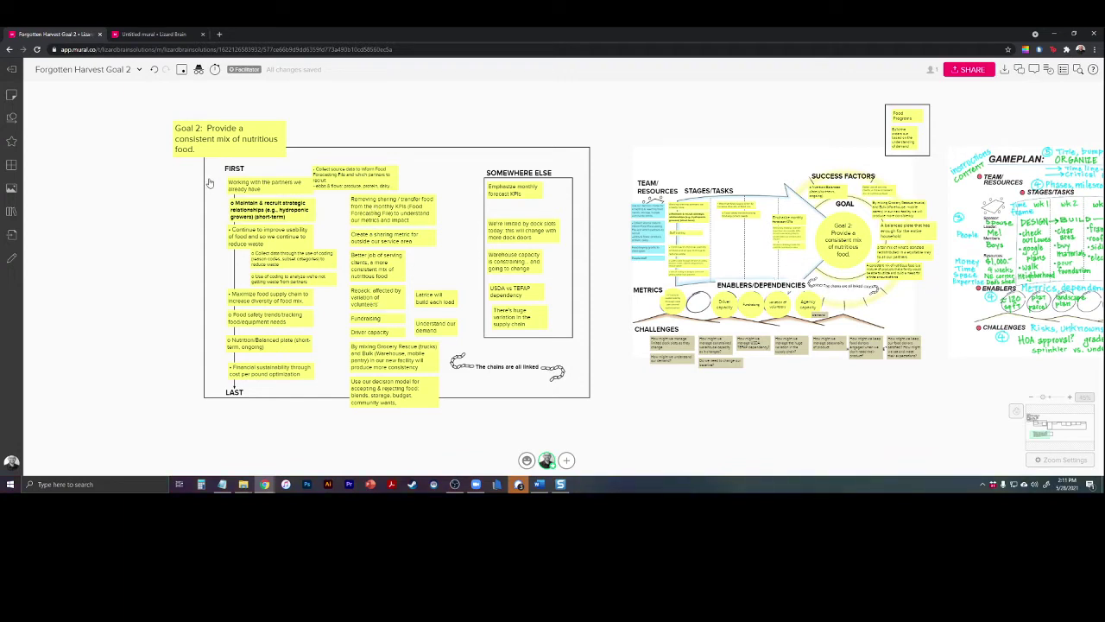
pyautogui.moveTo(209, 178); pyautogui.dragTo(297, 380)
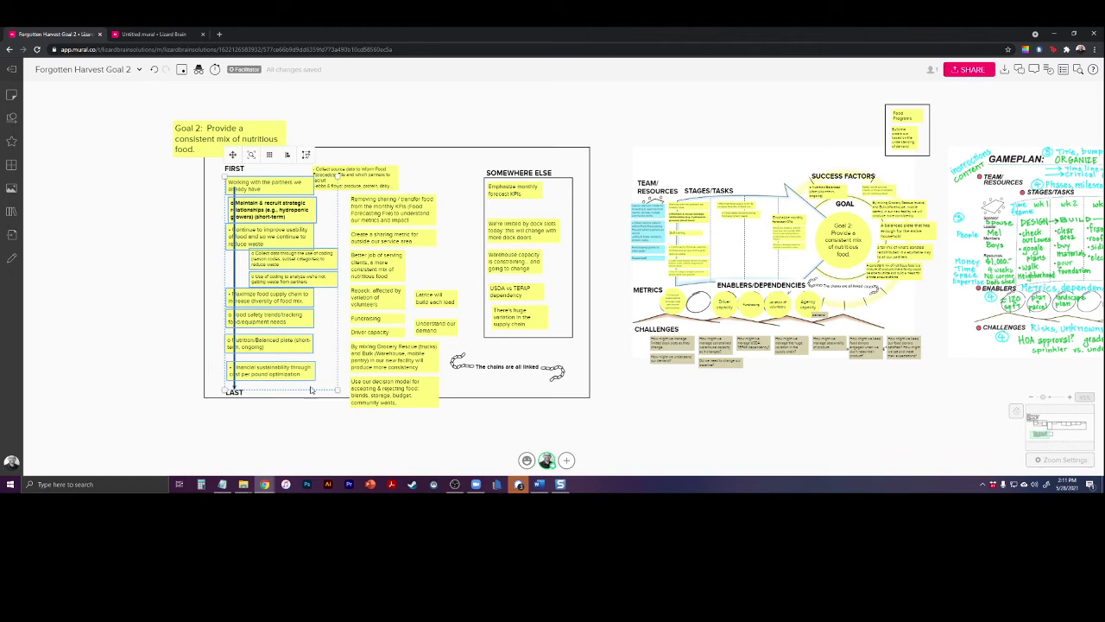
pyautogui.click(320, 411)
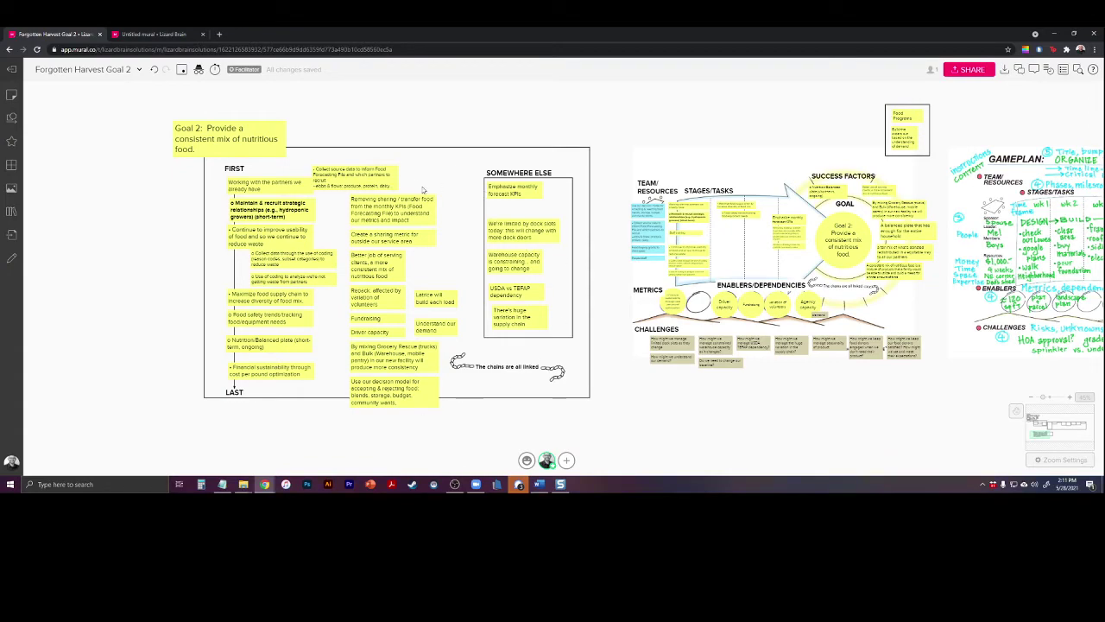
# Step: Pan and zoom to frame the 'ORGANIZE MY STUFF!' tool-shed game plan beside the Goal 2 template
pyautogui.moveTo(941, 427); pyautogui.dragTo(477, 439)
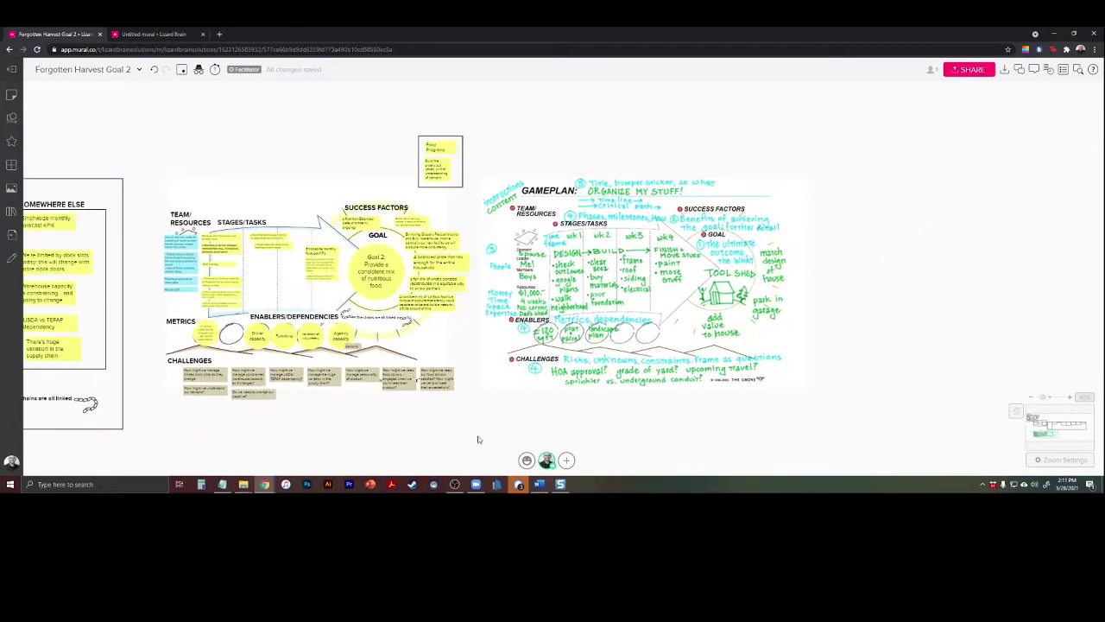
pyautogui.scroll(3, 641, 281)
pyautogui.scroll(-3, 803, 298)
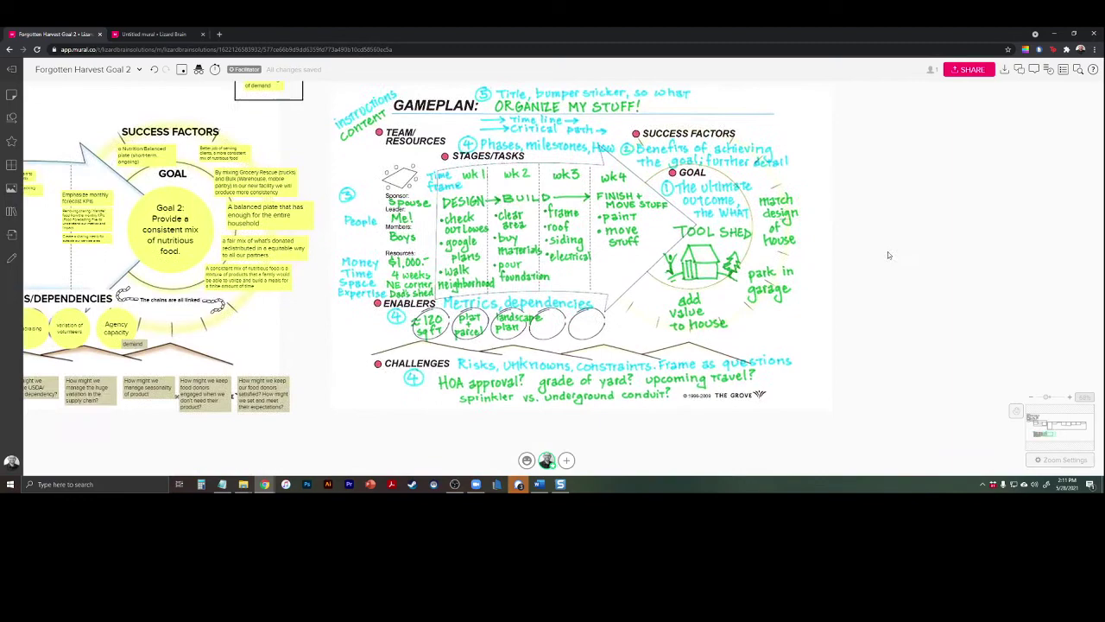
pyautogui.hscroll(-5, 298, 291)
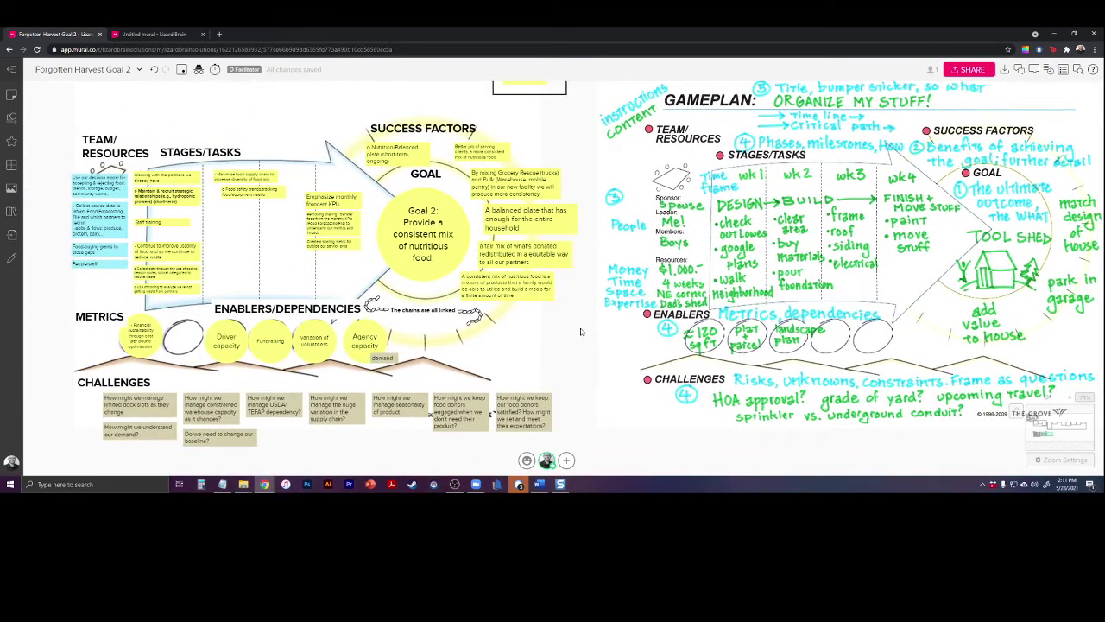
pyautogui.moveTo(581, 330); pyautogui.dragTo(302, 338)
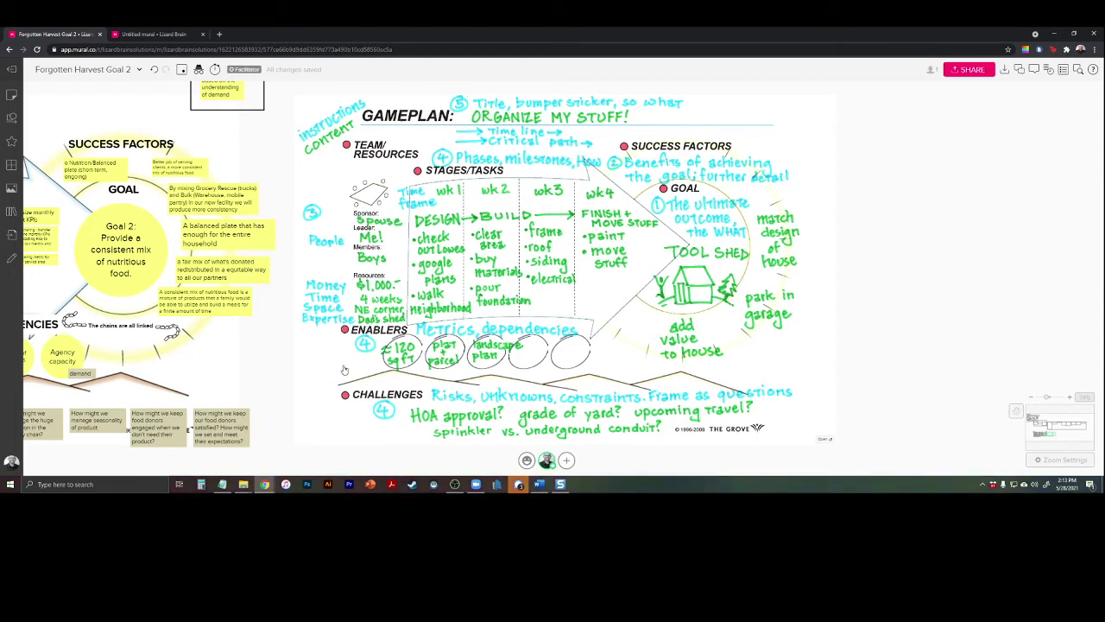
pyautogui.moveTo(345, 370); pyautogui.dragTo(394, 347)
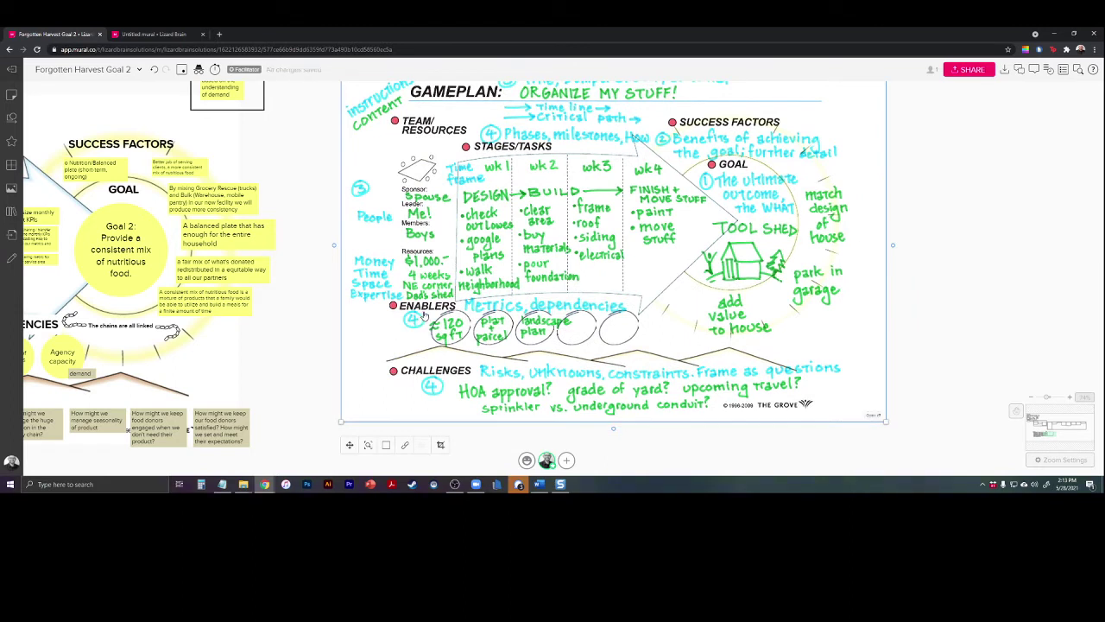
pyautogui.moveTo(401, 347); pyautogui.dragTo(348, 369)
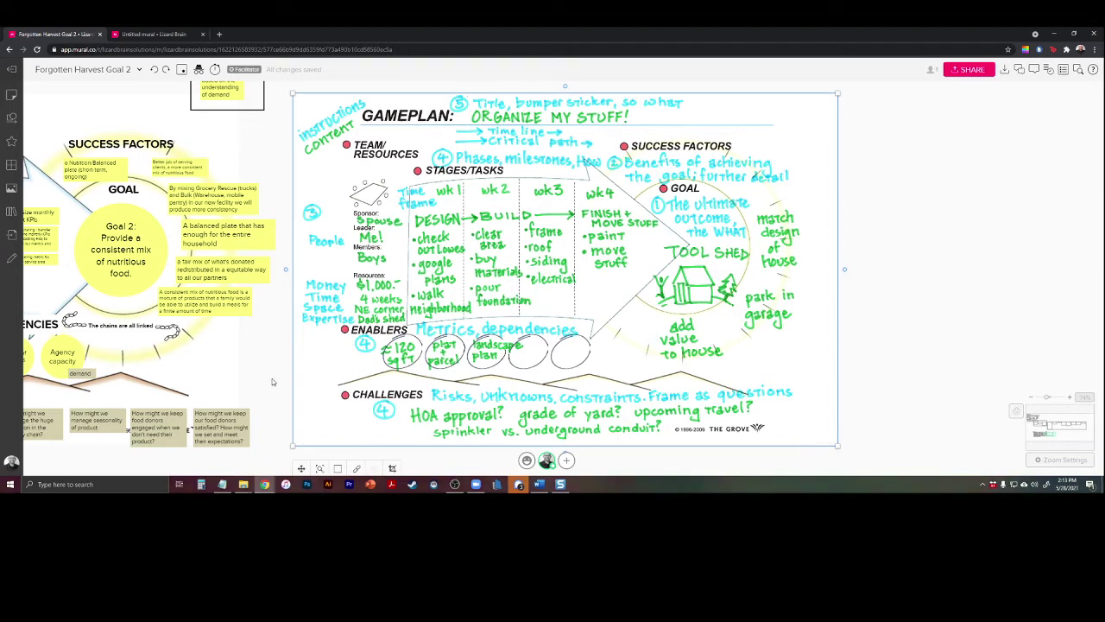
pyautogui.scroll(-2, 288, 367)
pyautogui.hscroll(-1, 288, 367)
pyautogui.click(514, 372)
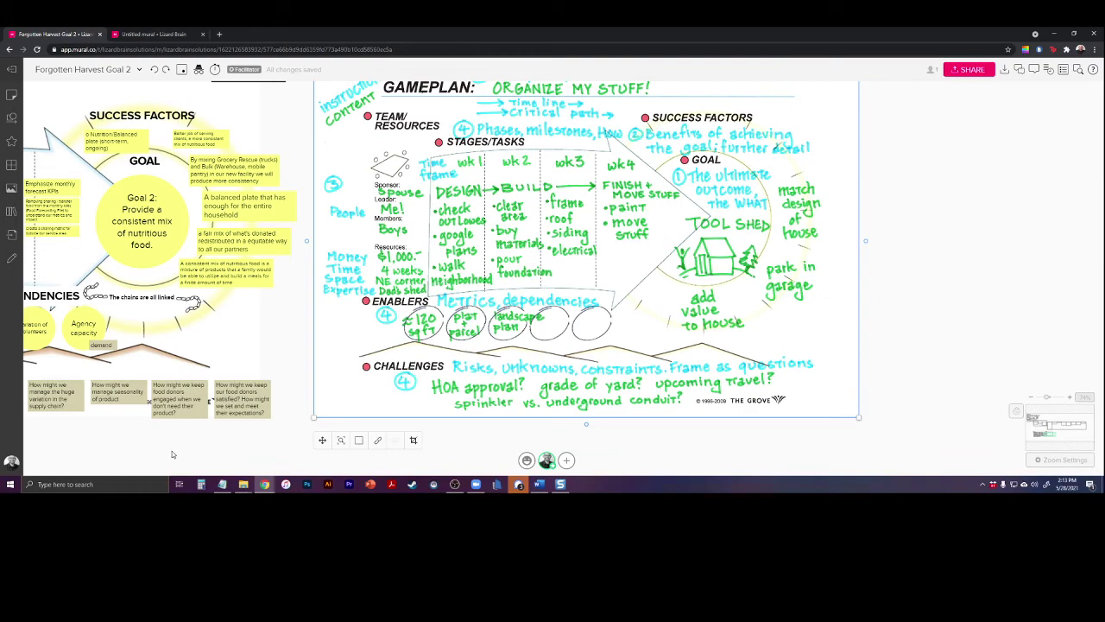
# Step: Scroll to the Goal 2 framework's 'How might we' challenges and the Somewhere Else frame
pyautogui.hscroll(-5, 172, 451)
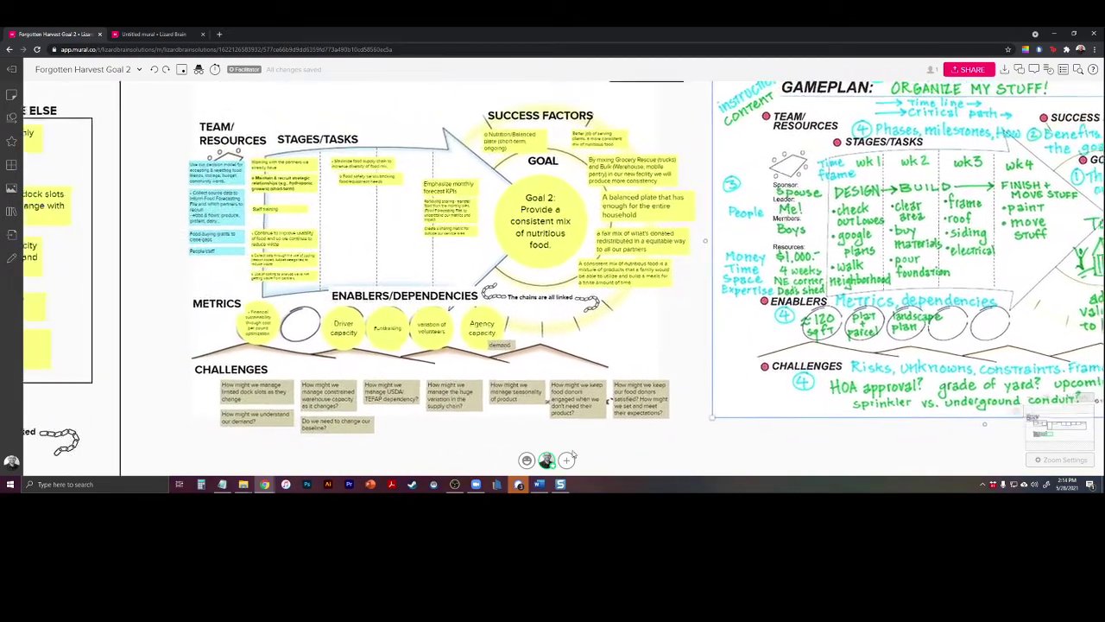
pyautogui.scroll(1, 508, 274)
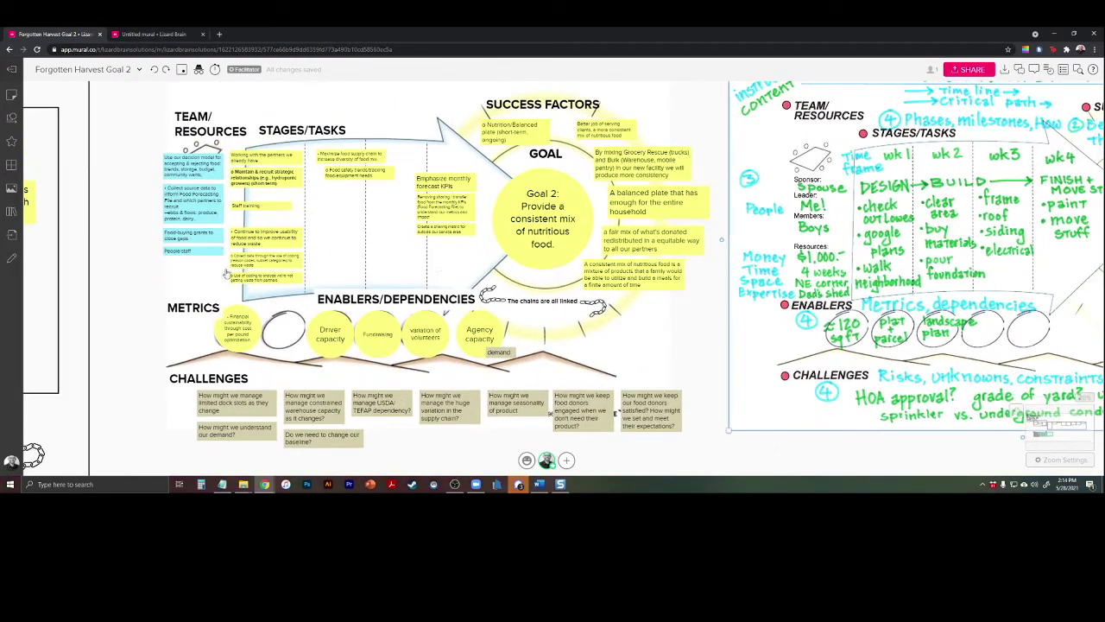
pyautogui.hscroll(-3, 176, 295)
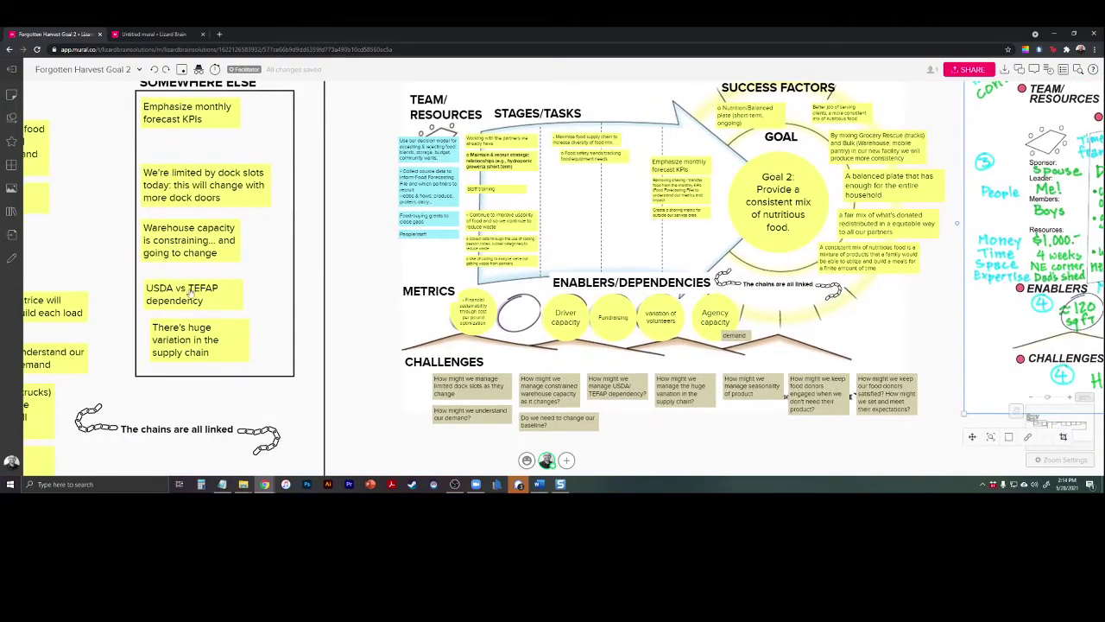
pyautogui.hscroll(2, 322, 280)
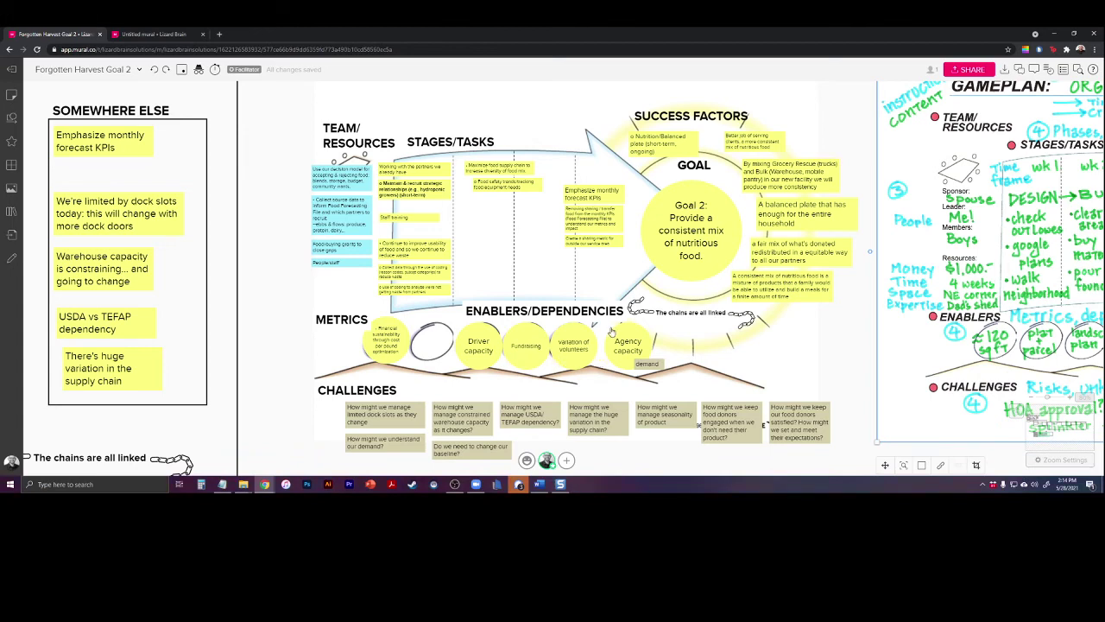
# Step: Pan to the Food Programs box reading 'Build the orders out based on the understanding of demand'
pyautogui.scroll(-1, 415, 402)
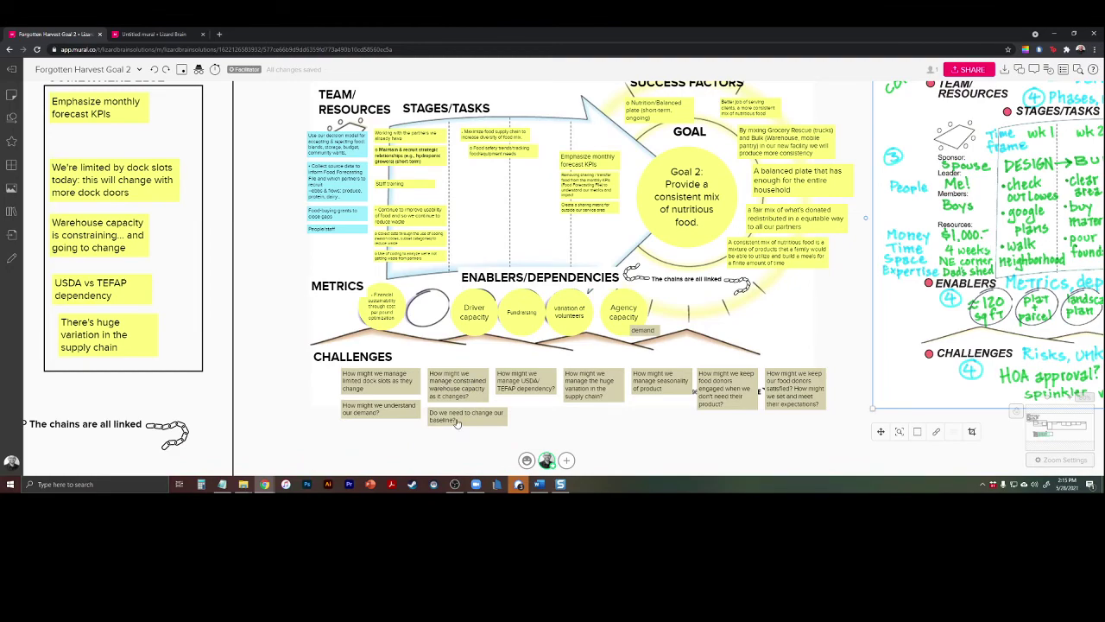
pyautogui.scroll(1, 289, 269)
pyautogui.scroll(1, 285, 272)
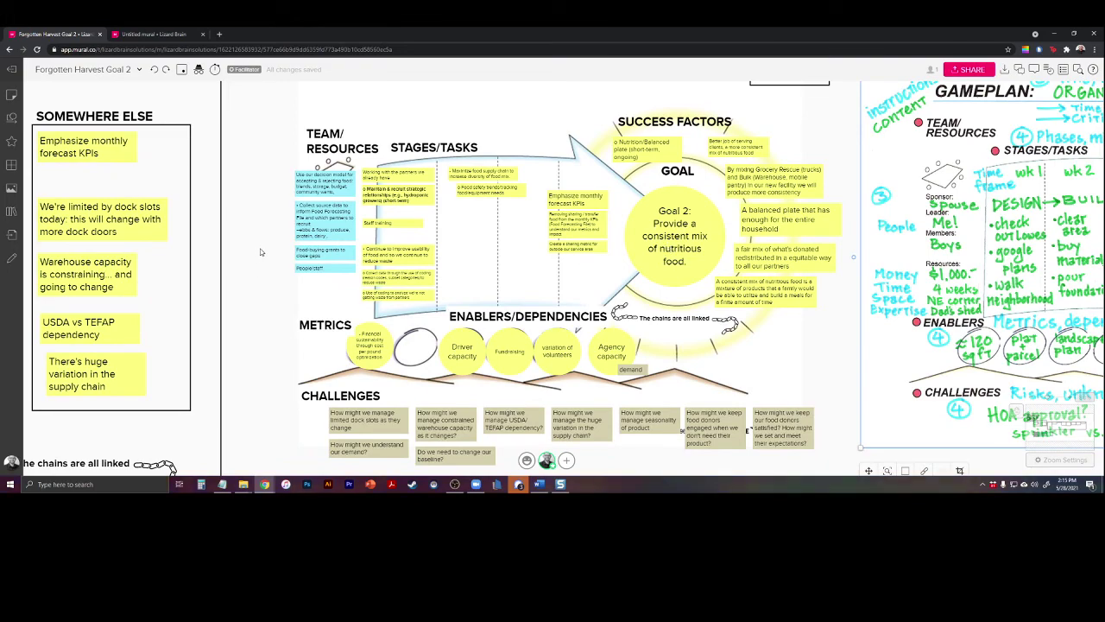
pyautogui.hscroll(-3, 260, 251)
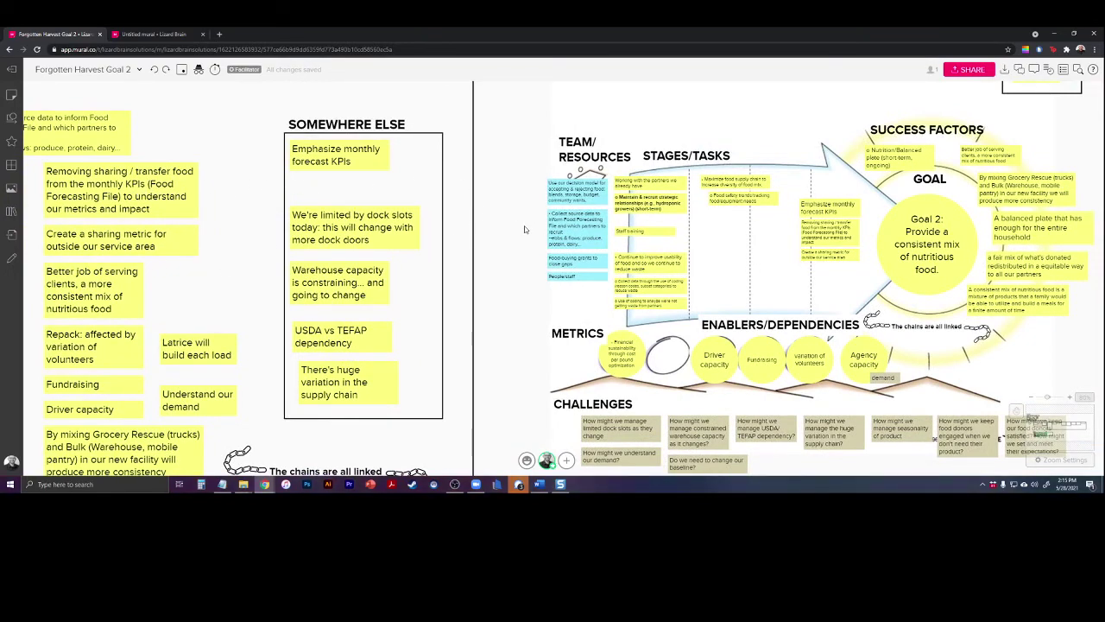
pyautogui.hscroll(3, 427, 246)
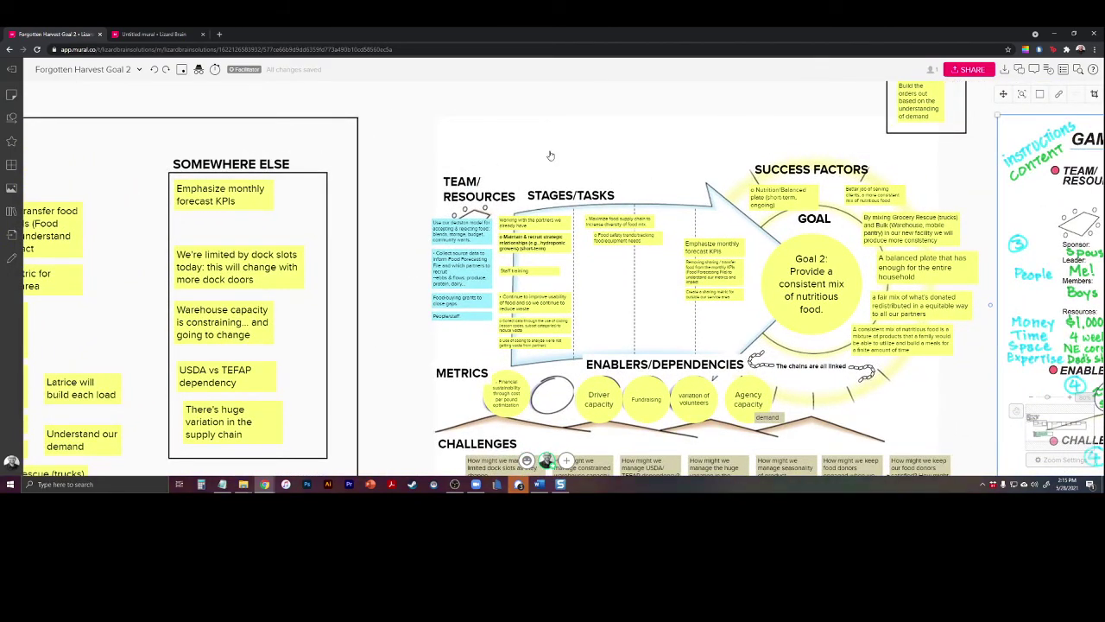
pyautogui.hscroll(4, 665, 131)
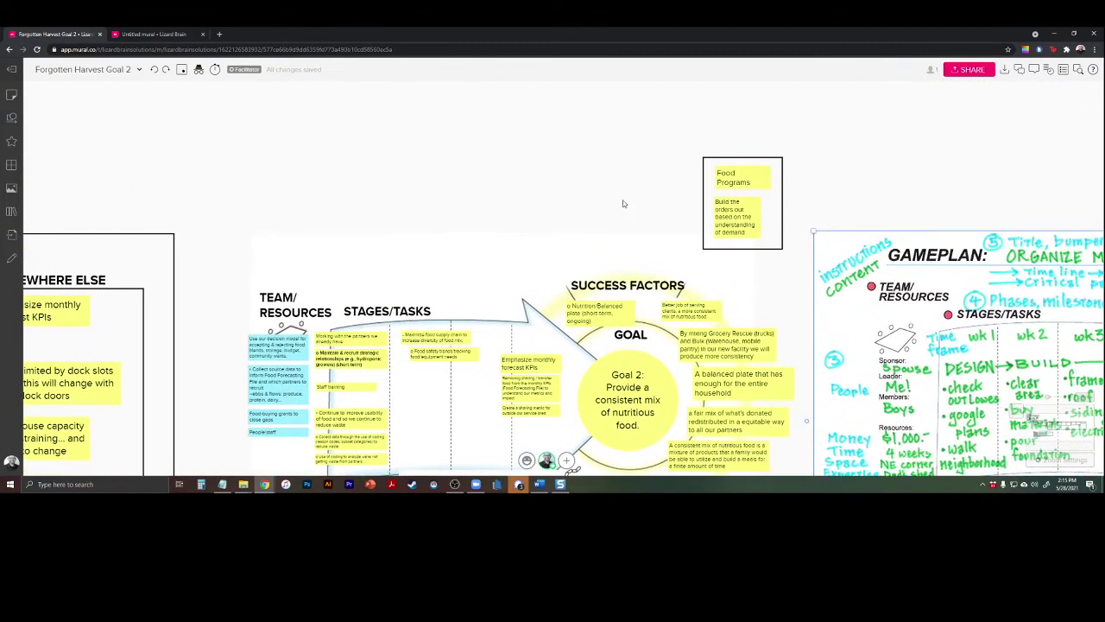
# Step: Zoom out to see the sticky-note critical path, filled-in Goal 2 framework and tool-shed example together
pyautogui.scroll(2, 623, 203)
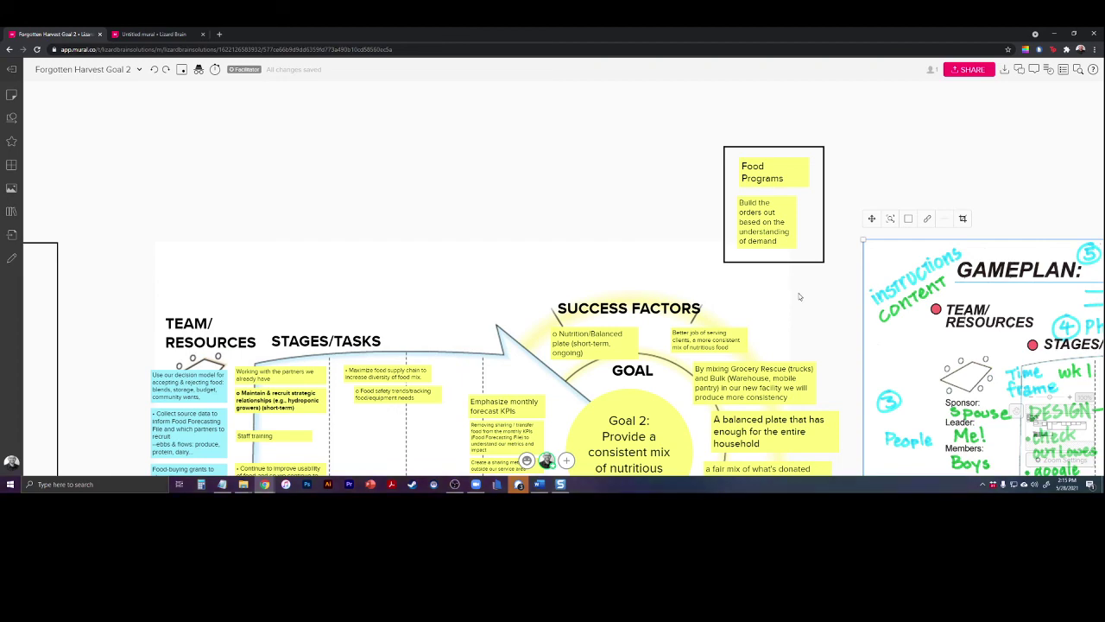
pyautogui.scroll(-5, 575, 234)
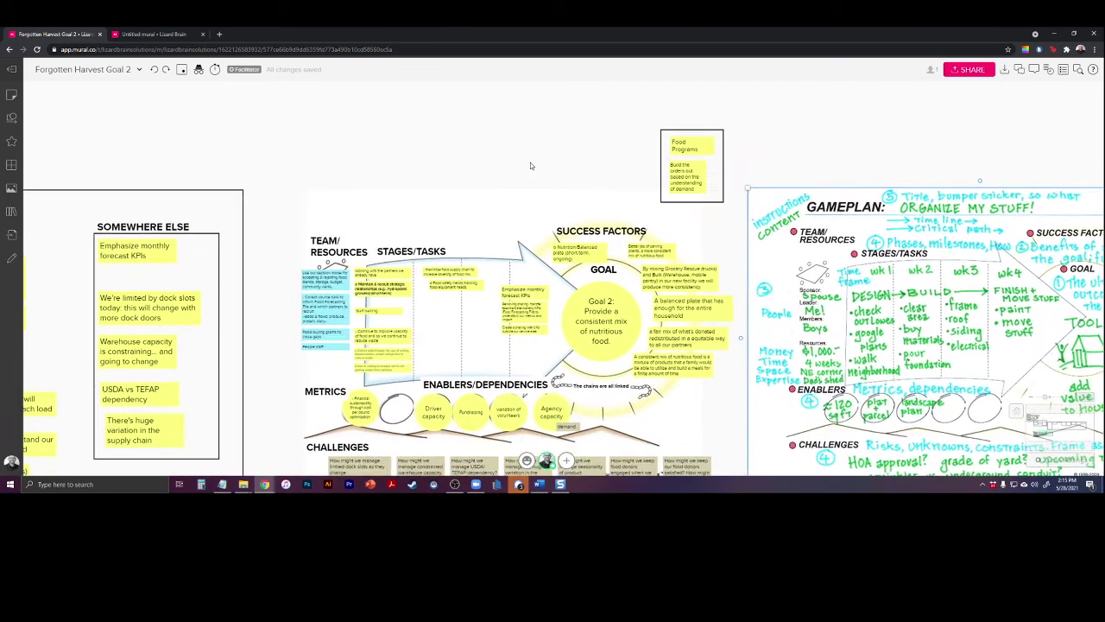
pyautogui.scroll(-3, 404, 431)
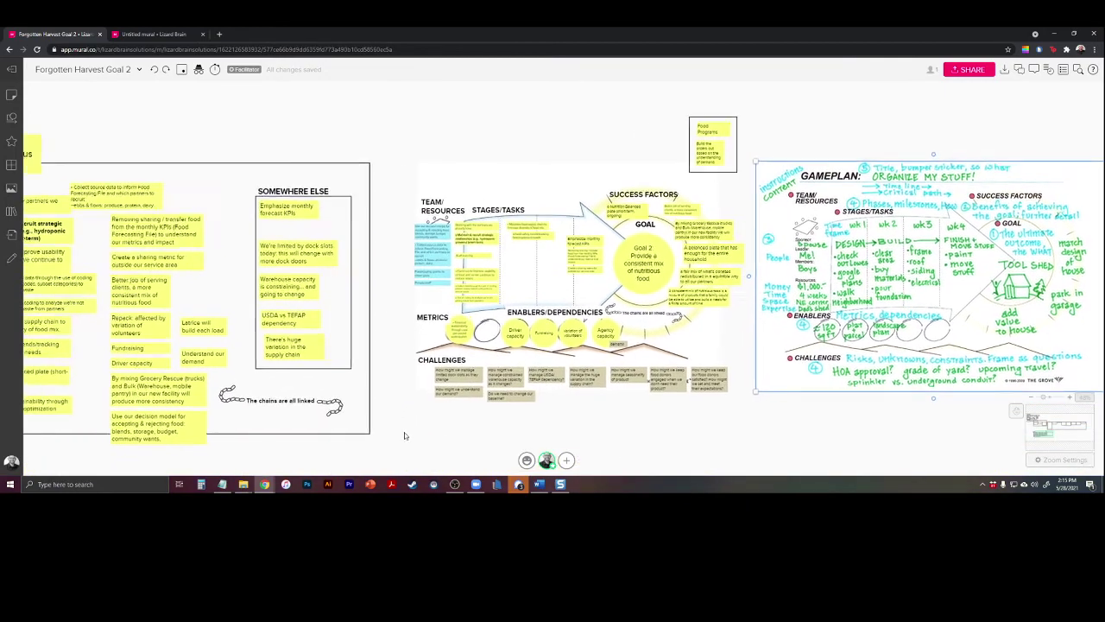